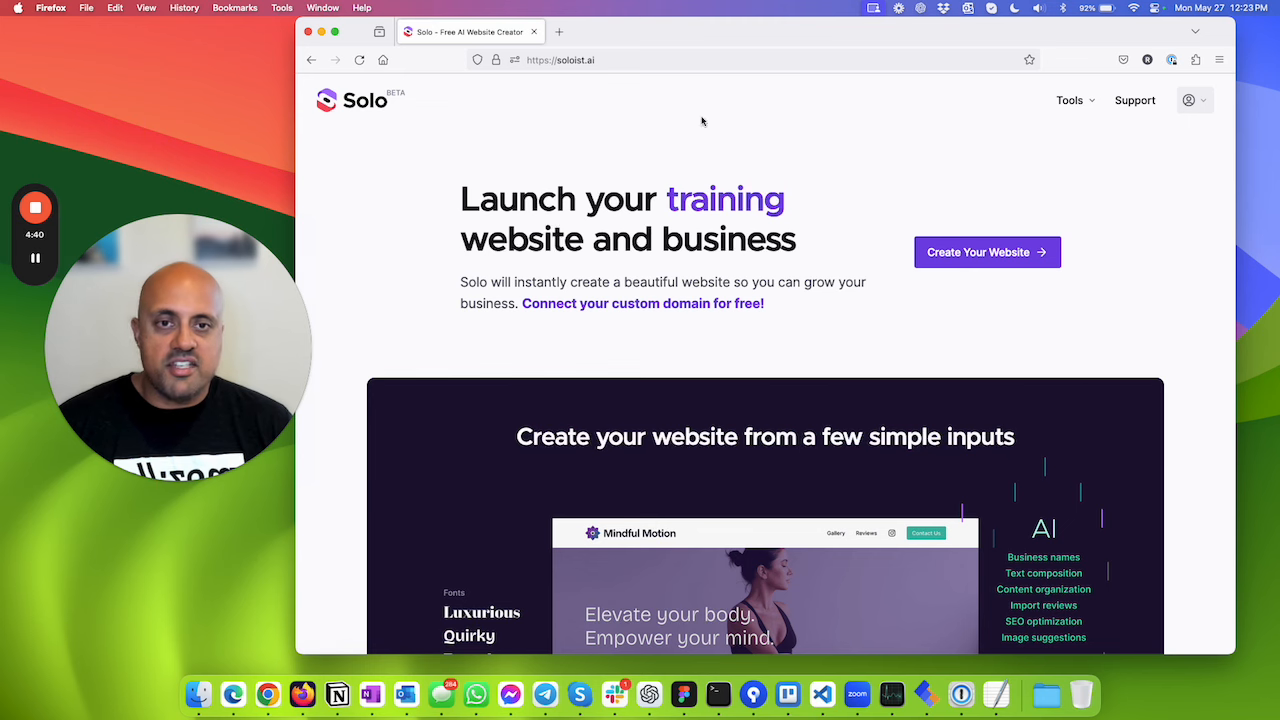
- Start creating a new website and describe the business as "Dog walking"
{"action": "left_click", "coordinate": [959, 251]}
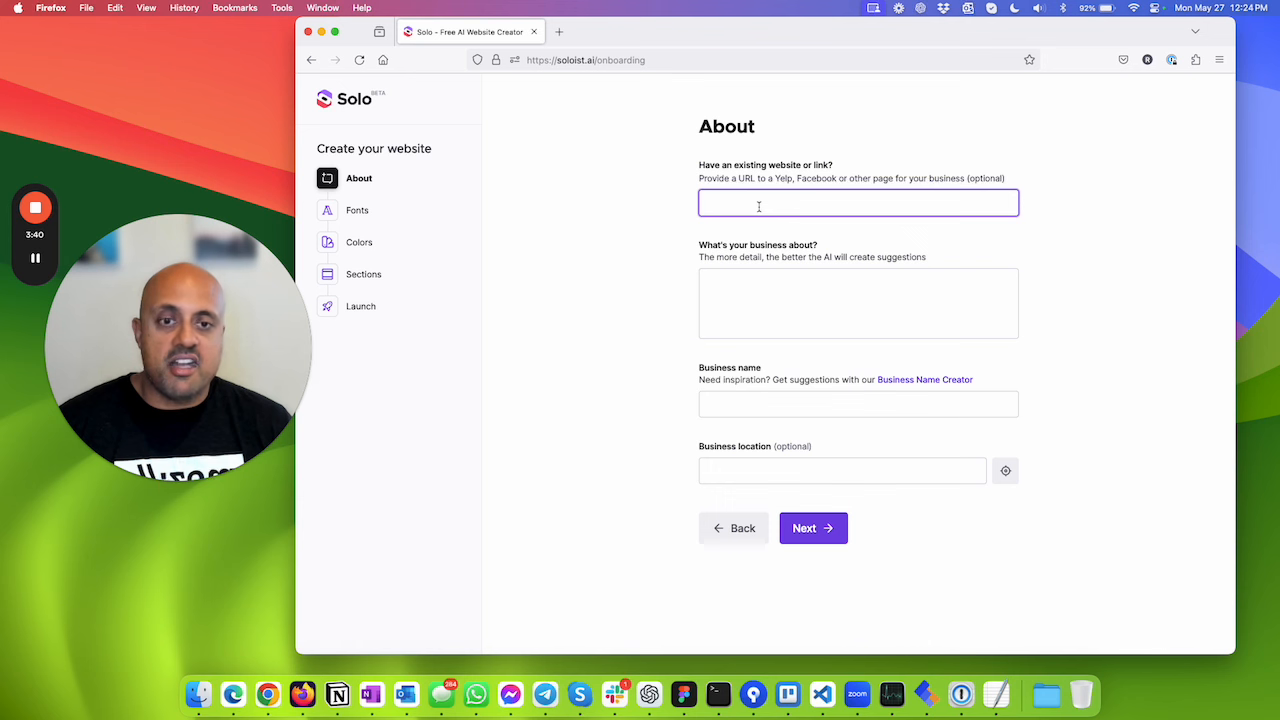
{"action": "left_click", "coordinate": [748, 273]}
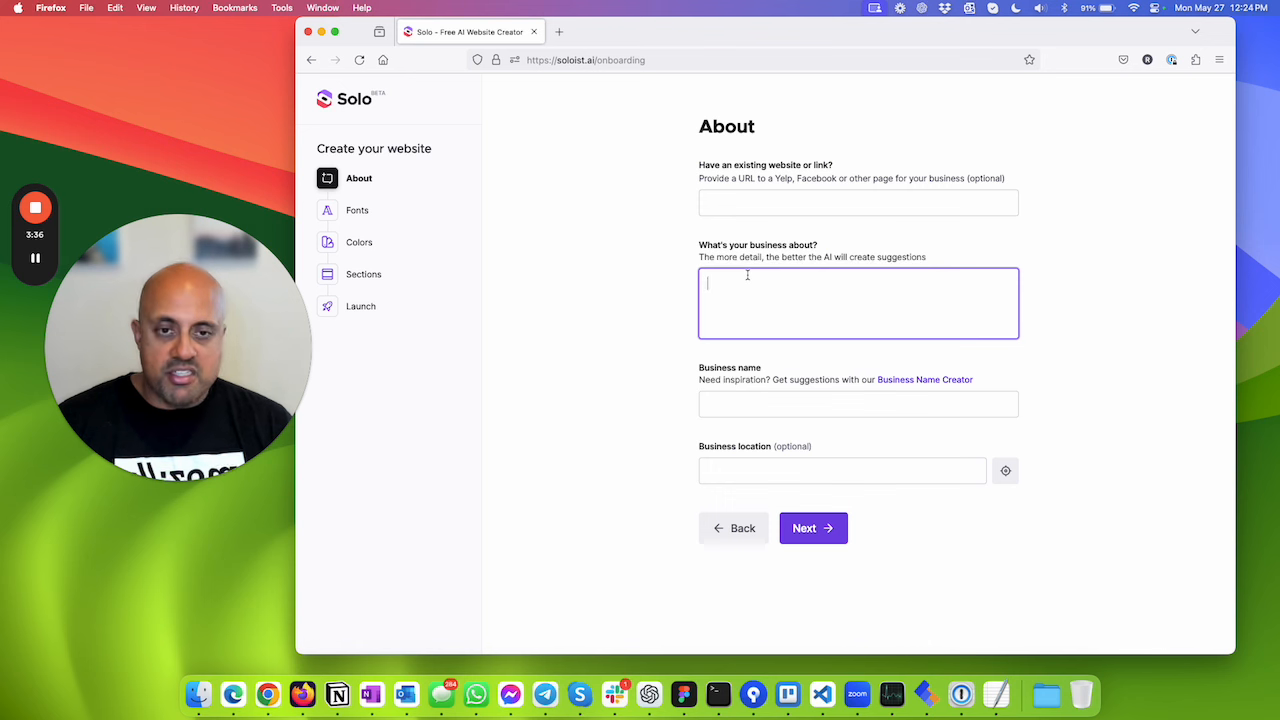
{"action": "type", "text": "Dog w"}
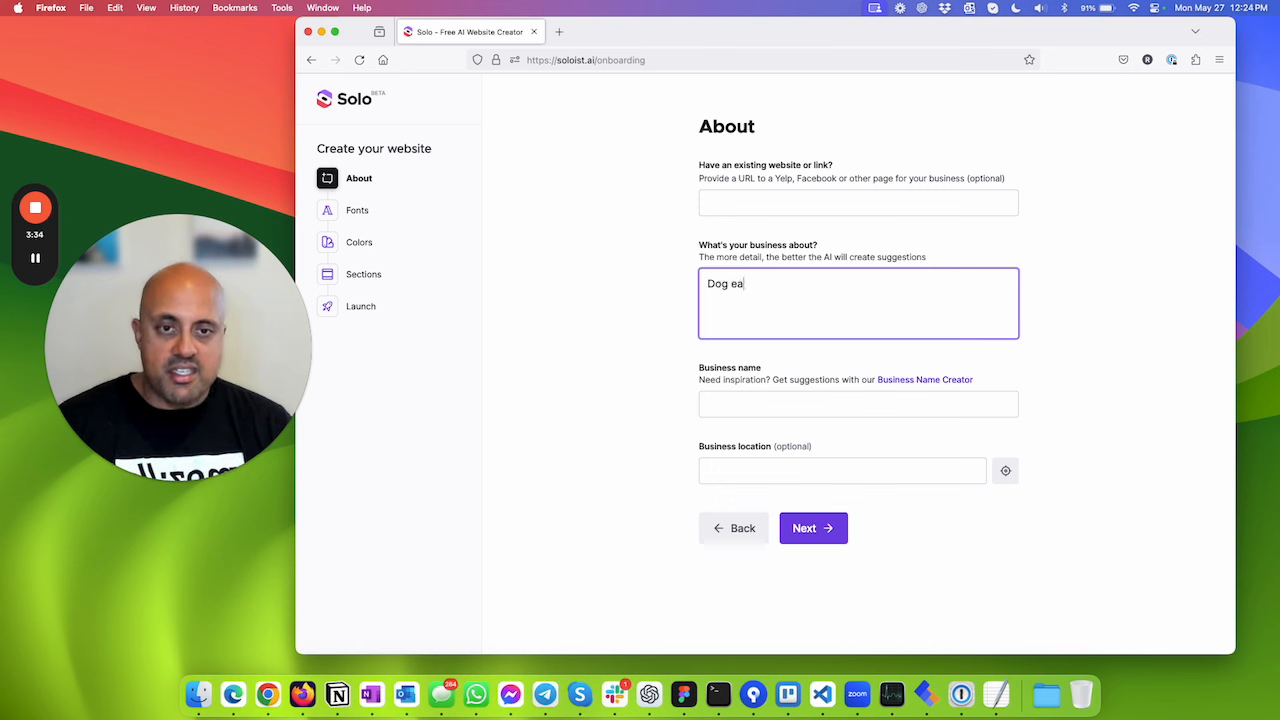
{"action": "type", "text": "alking"}
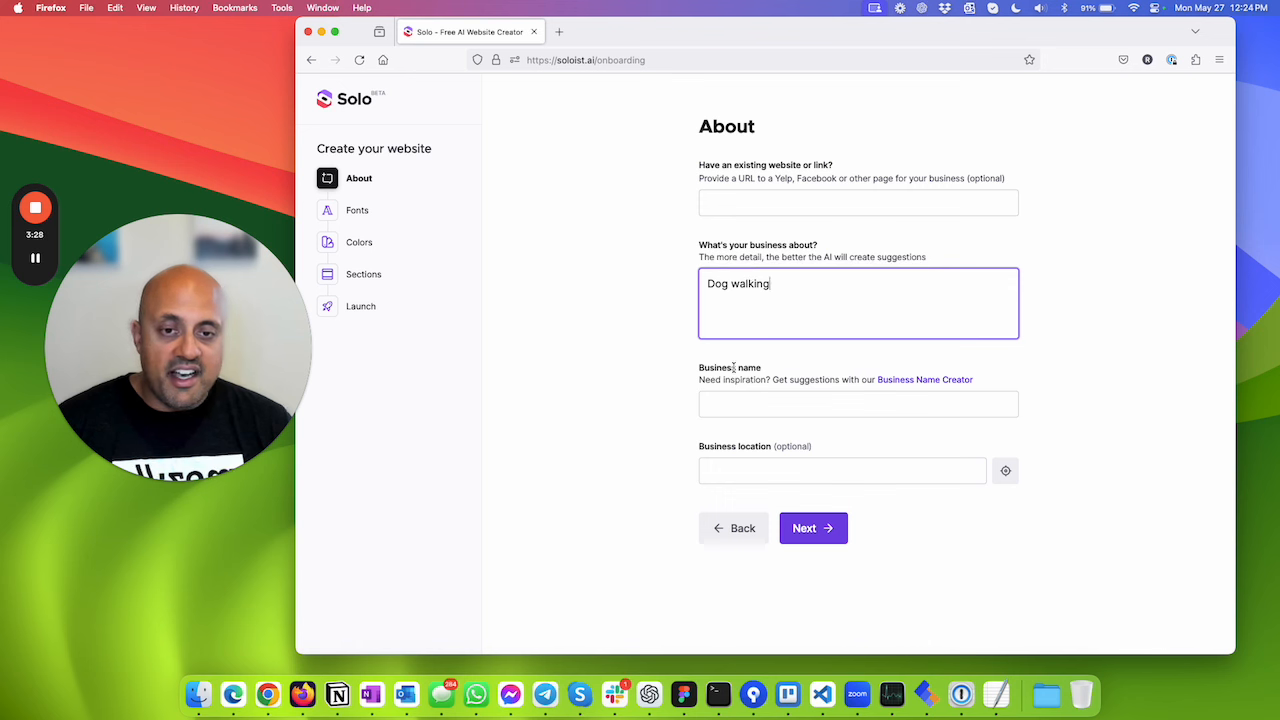
- Name the business Dogster, set its location to Cupertino, CA, and continue to the font choice
{"action": "left_click", "coordinate": [722, 402]}
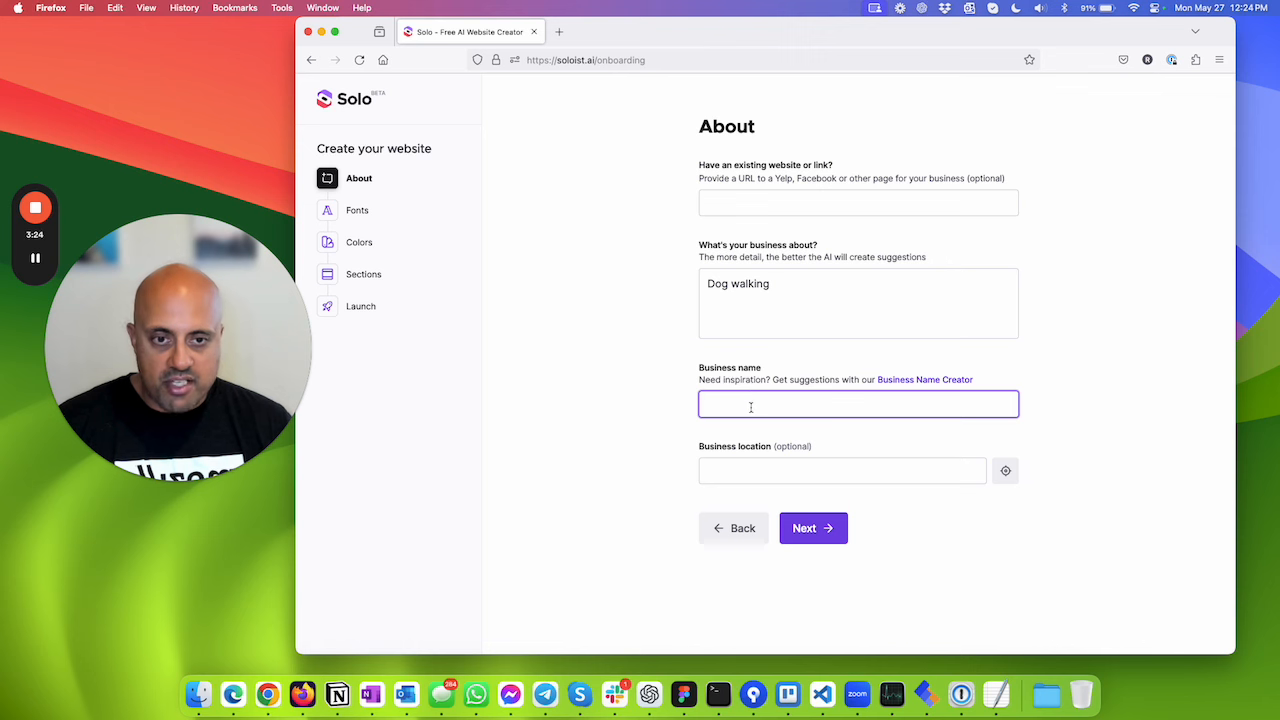
{"action": "type", "text": "Dogster"}
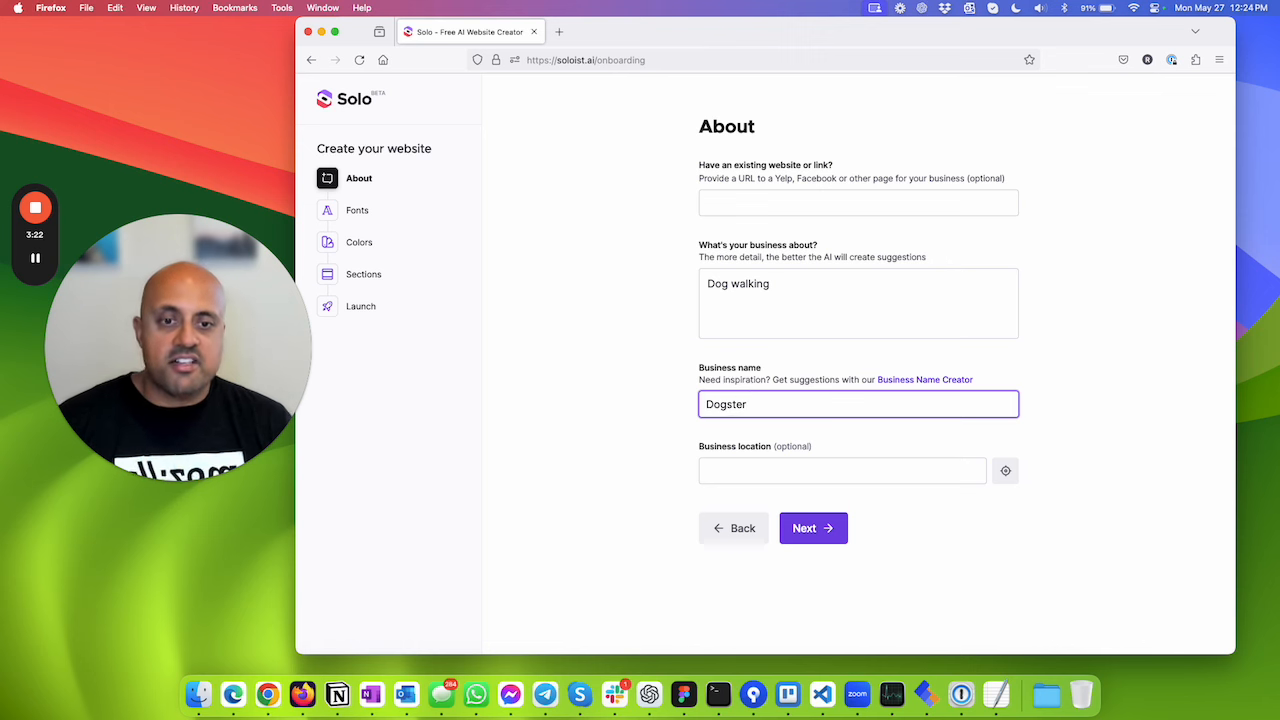
{"action": "left_click", "coordinate": [741, 470]}
{"action": "type", "text": "Cupertin"}
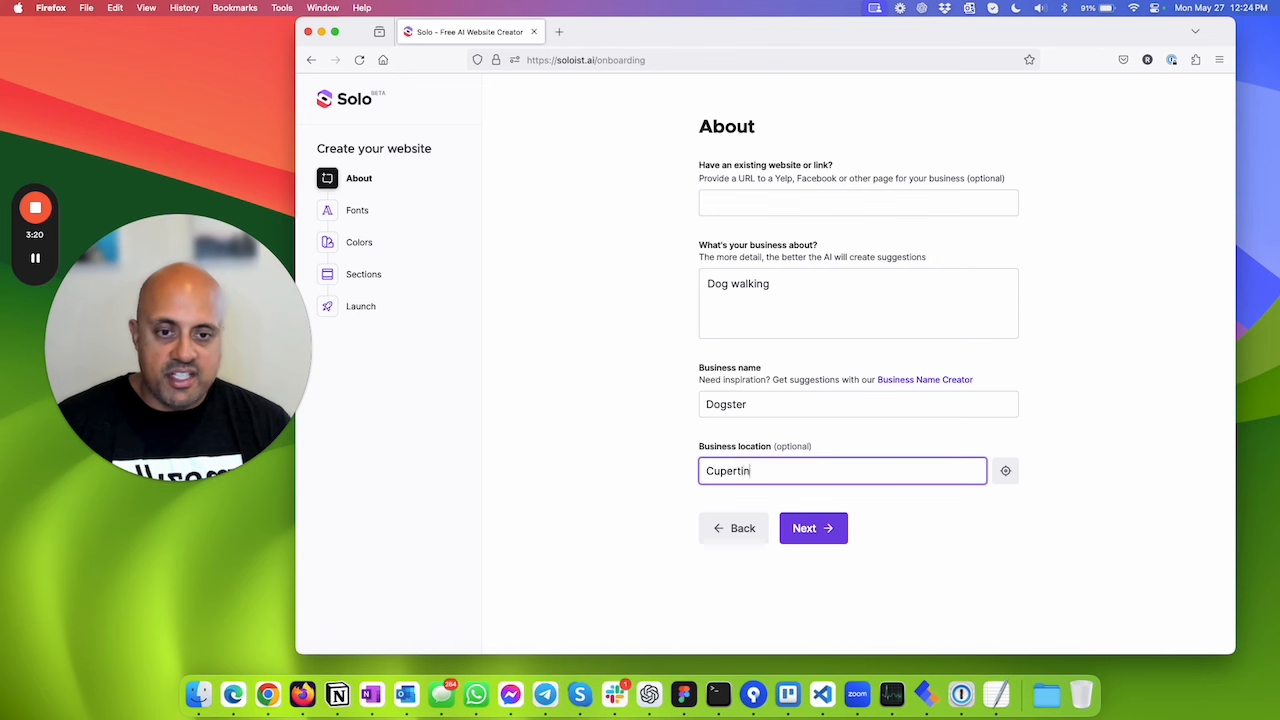
{"action": "type", "text": "o, CA"}
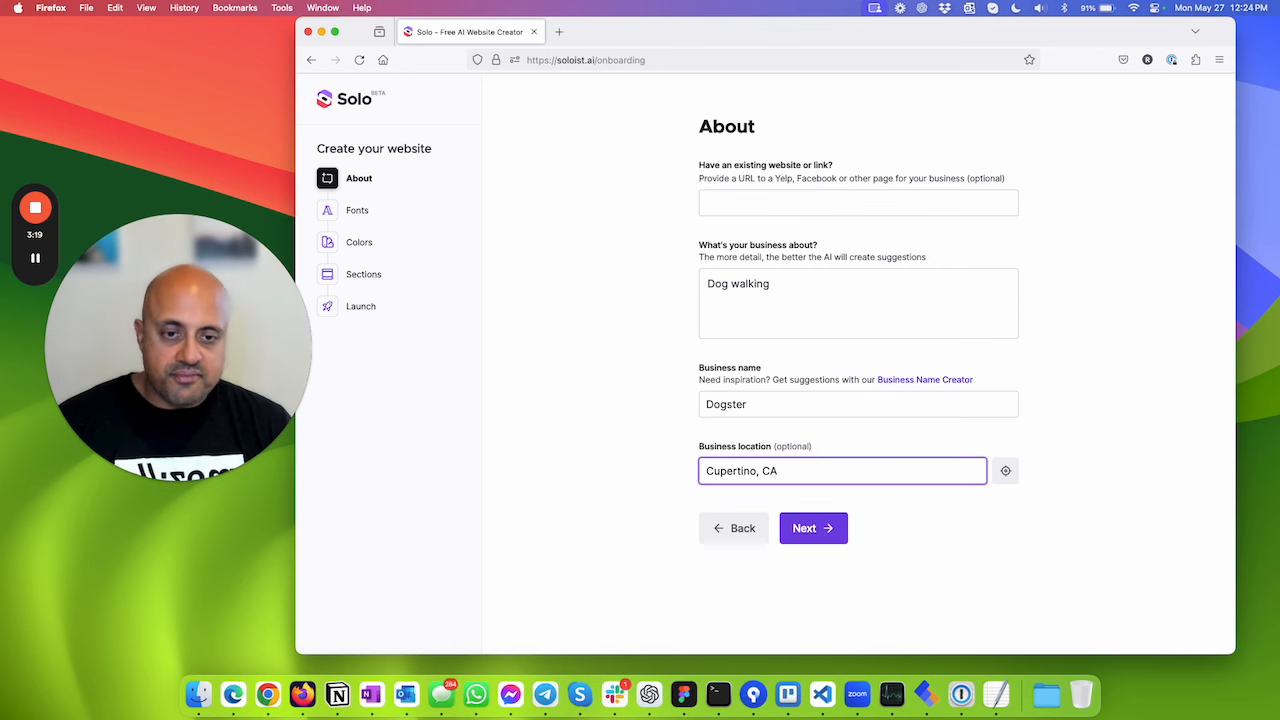
{"action": "left_click", "coordinate": [803, 528]}
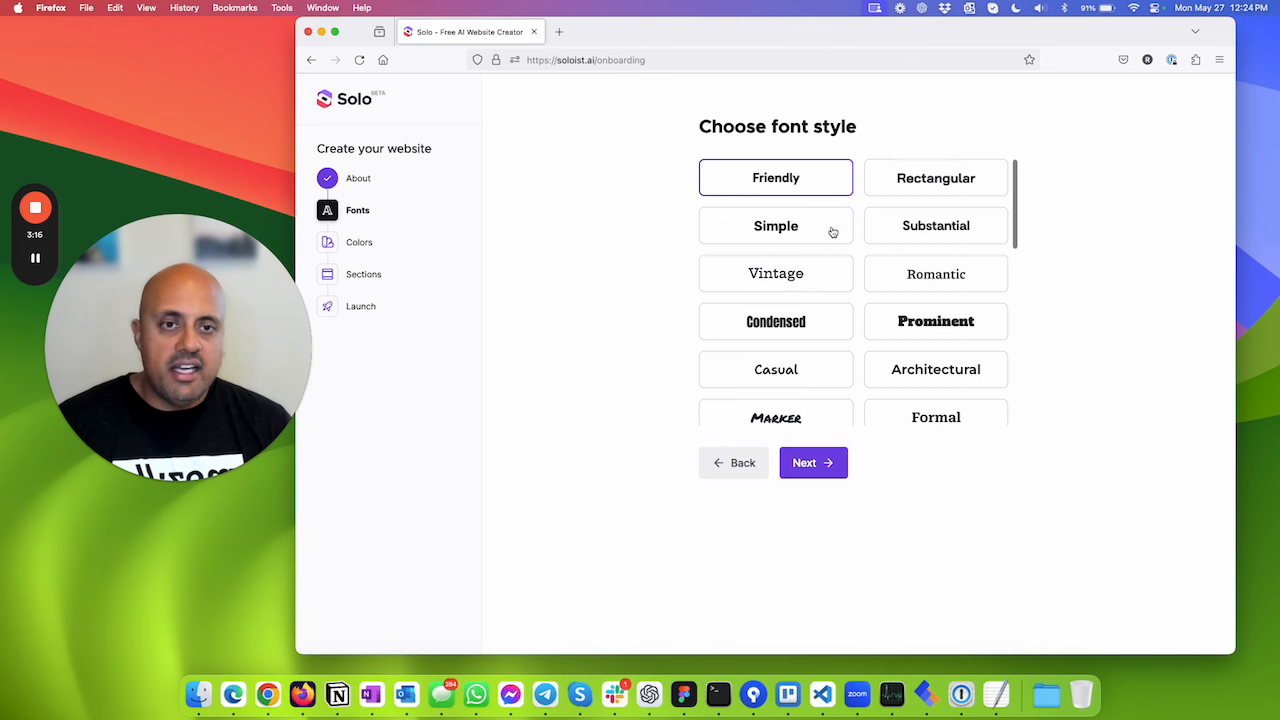
- Browse the font styles, keep Friendly selected, and continue to the color choice
{"action": "scroll", "coordinate": [829, 231], "scroll_direction": "down", "scroll_amount": 3}
{"action": "scroll", "coordinate": [831, 232], "scroll_direction": "up", "scroll_amount": 2}
{"action": "scroll", "coordinate": [831, 232], "scroll_direction": "up", "scroll_amount": 2}
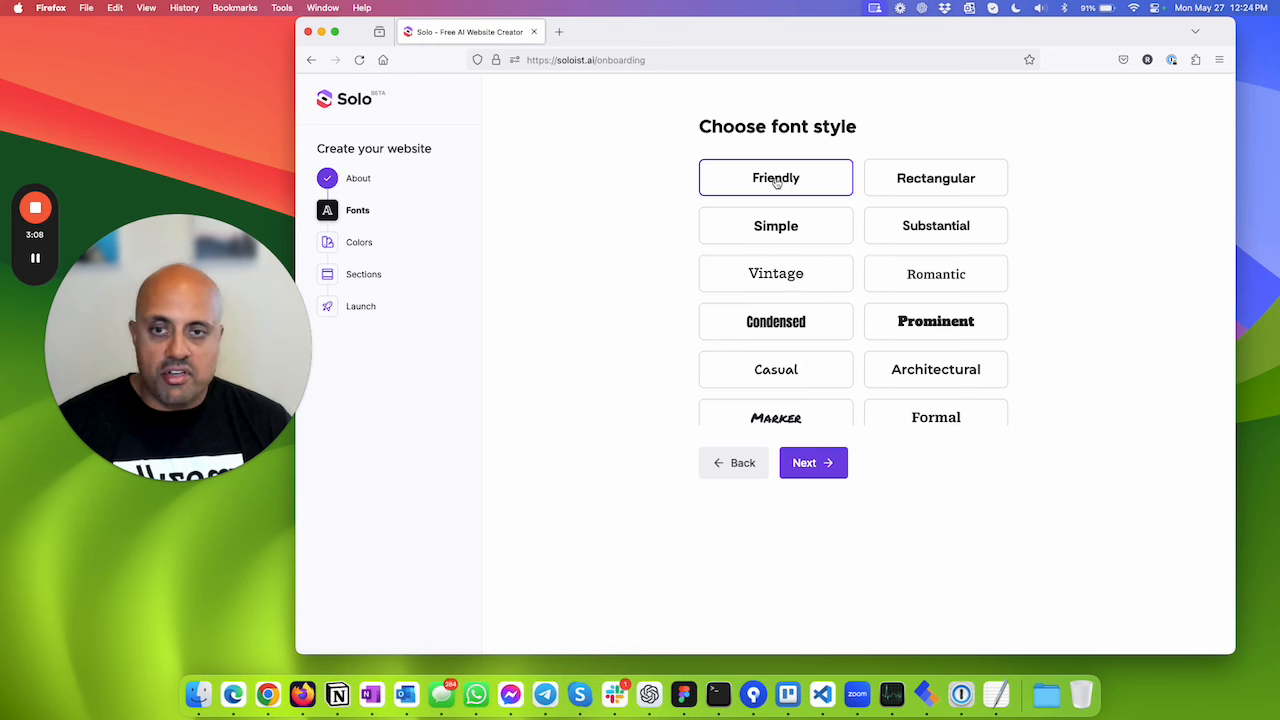
{"action": "left_click", "coordinate": [804, 462]}
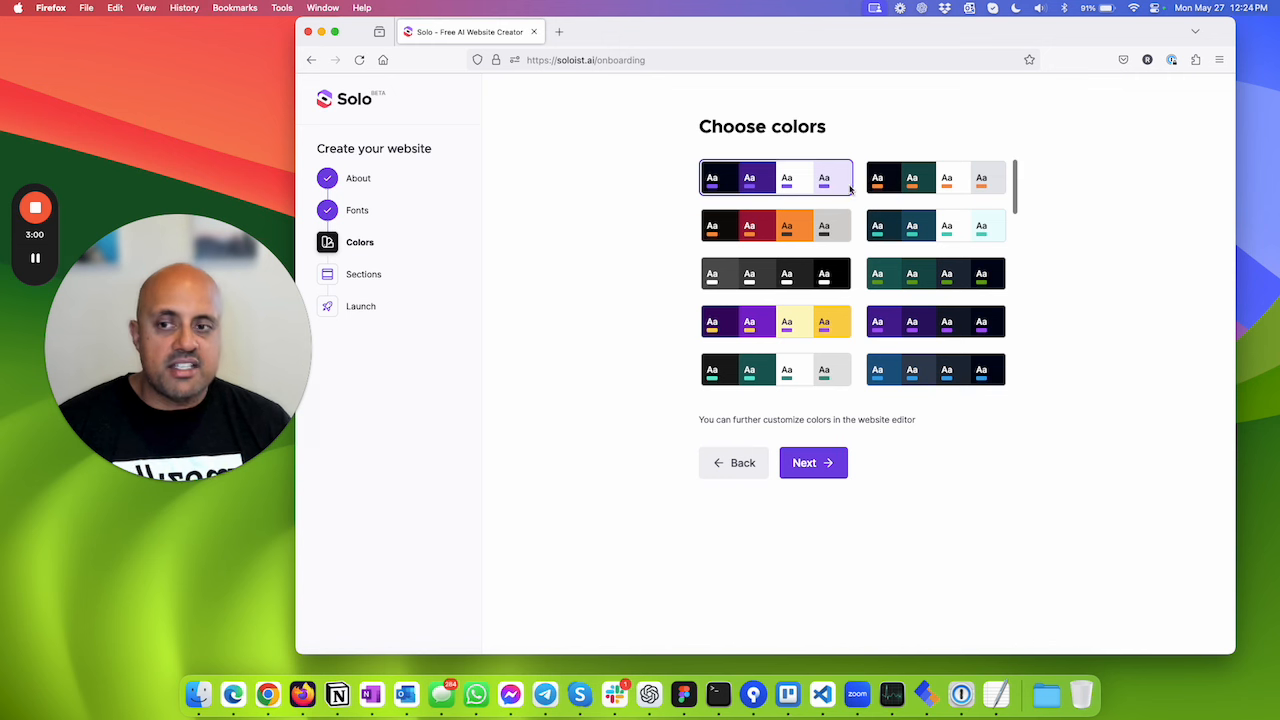
- Accept the preselected purple color palette and default sections, then generate the site and start customizing it
{"action": "left_click", "coordinate": [815, 465]}
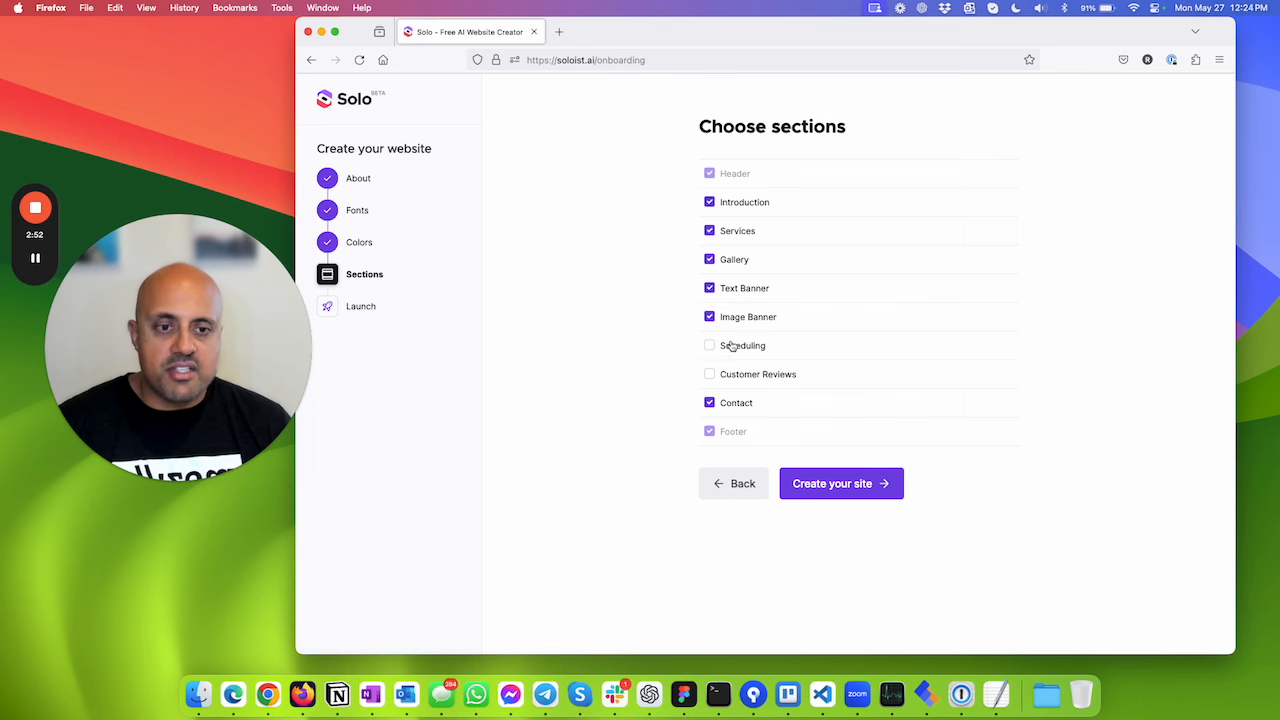
{"action": "left_click", "coordinate": [823, 483]}
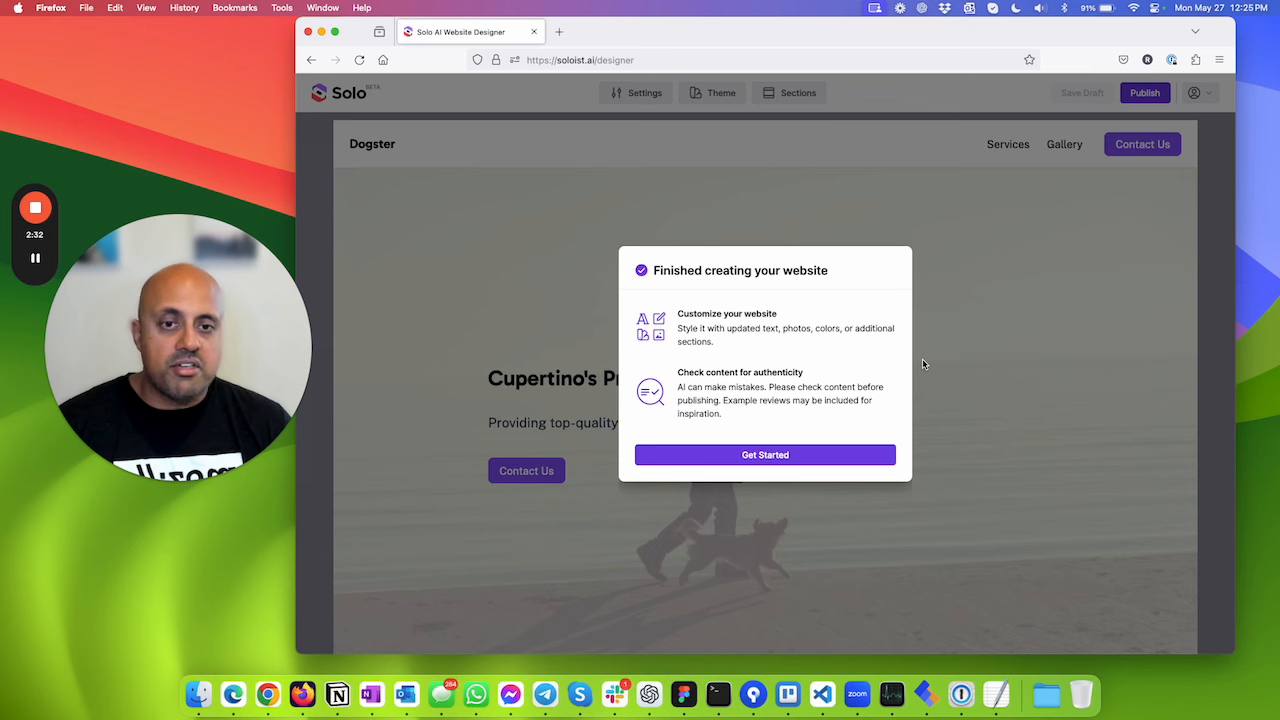
{"action": "left_click", "coordinate": [710, 452]}
- Review the generated page from the introduction through services, gallery, text and image banners to the contact form
{"action": "scroll", "coordinate": [738, 255], "scroll_direction": "down", "scroll_amount": 1}
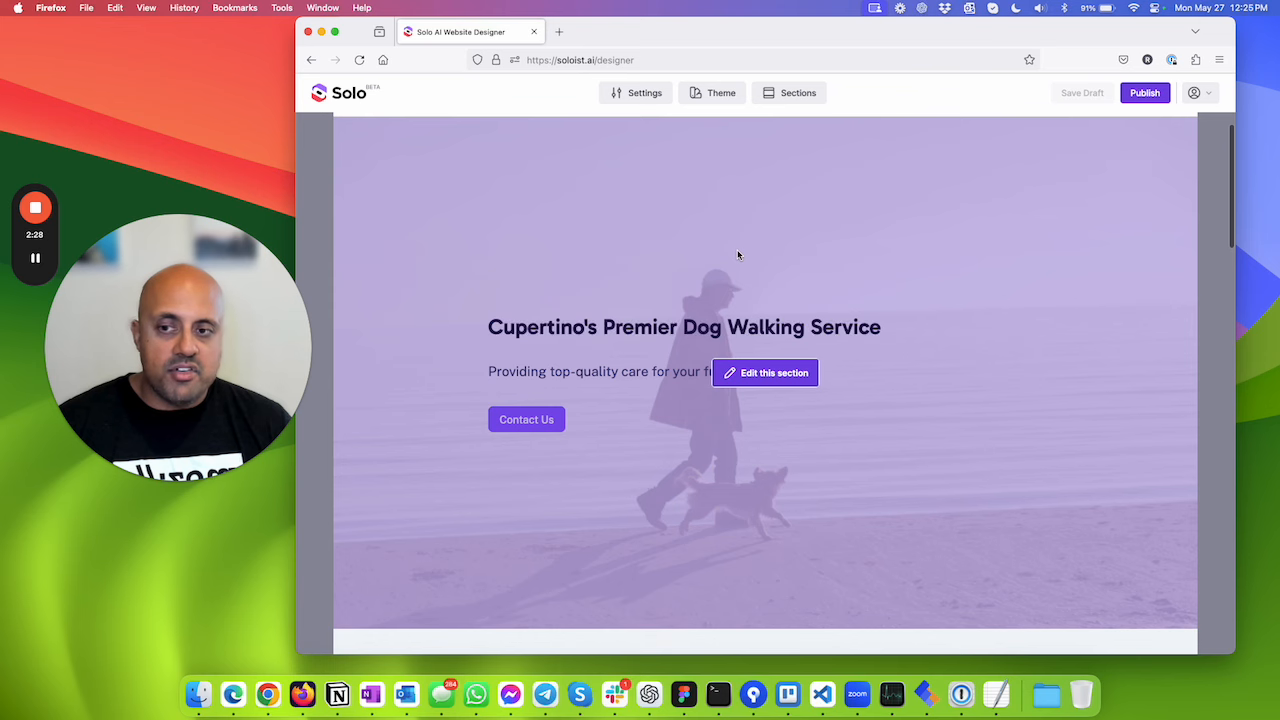
{"action": "scroll", "coordinate": [738, 255], "scroll_direction": "down", "scroll_amount": 1}
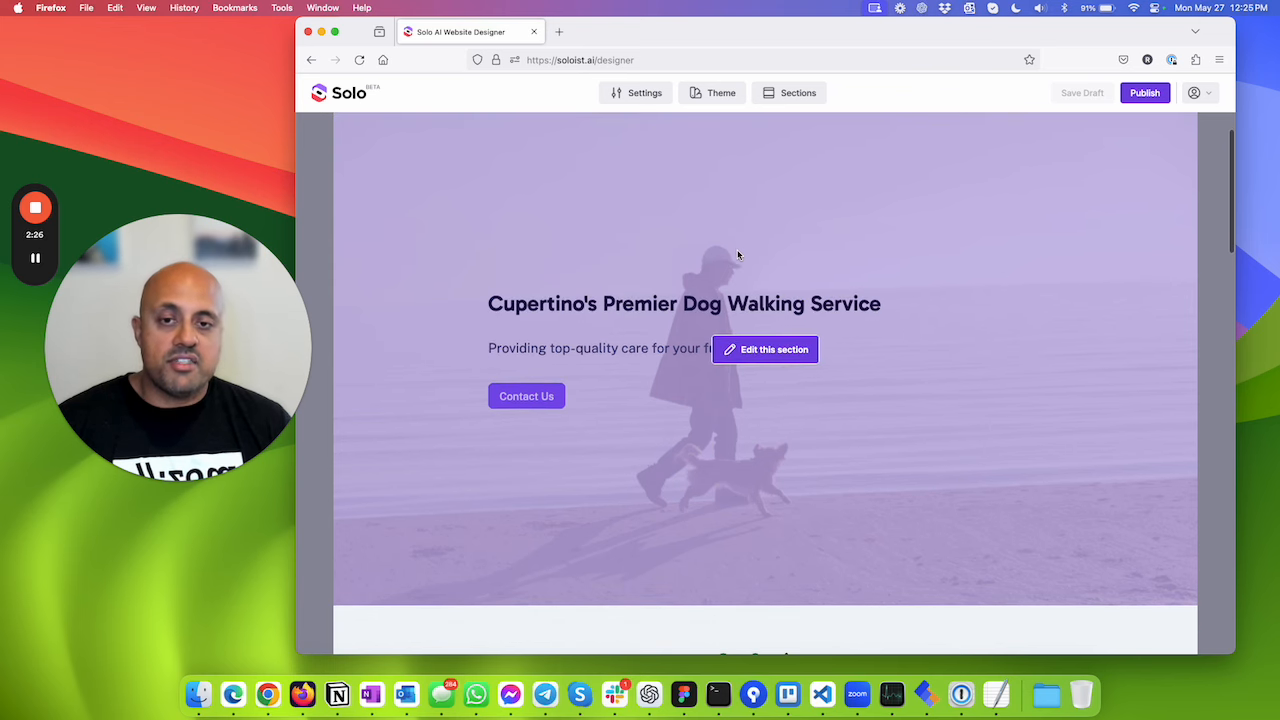
{"action": "scroll", "coordinate": [738, 255], "scroll_direction": "down", "scroll_amount": 10}
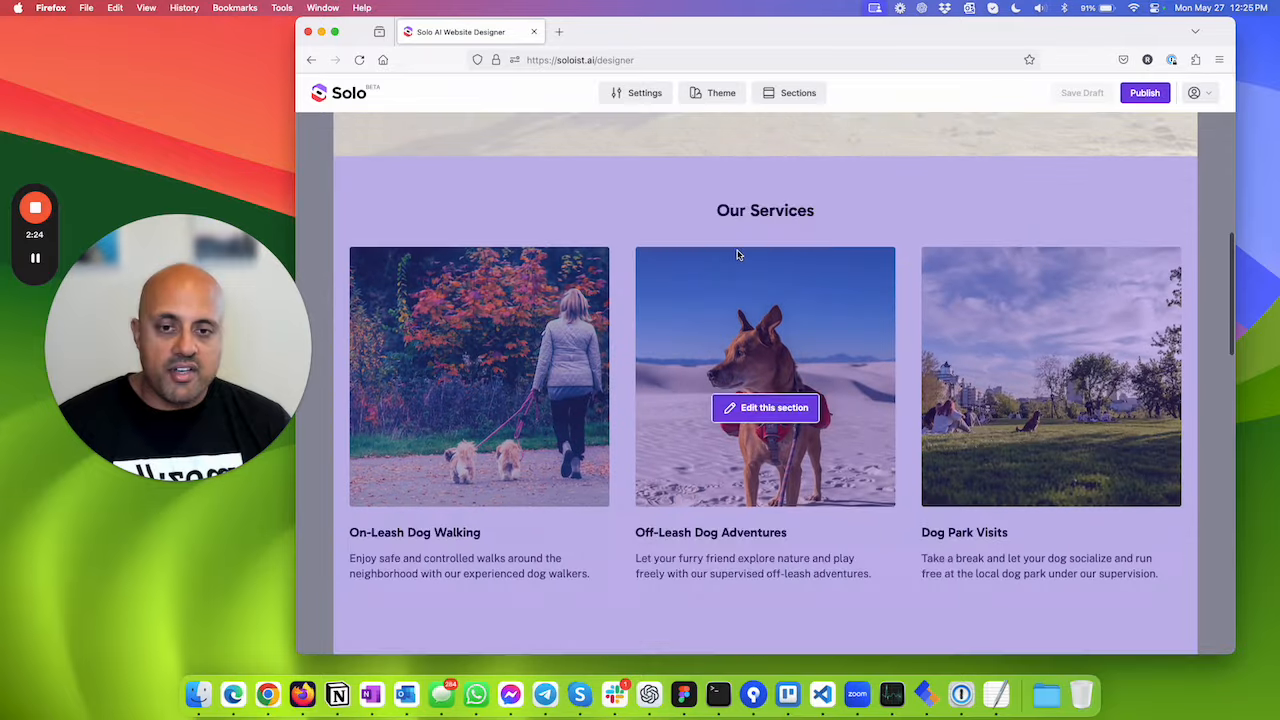
{"action": "scroll", "coordinate": [738, 255], "scroll_direction": "down", "scroll_amount": 1}
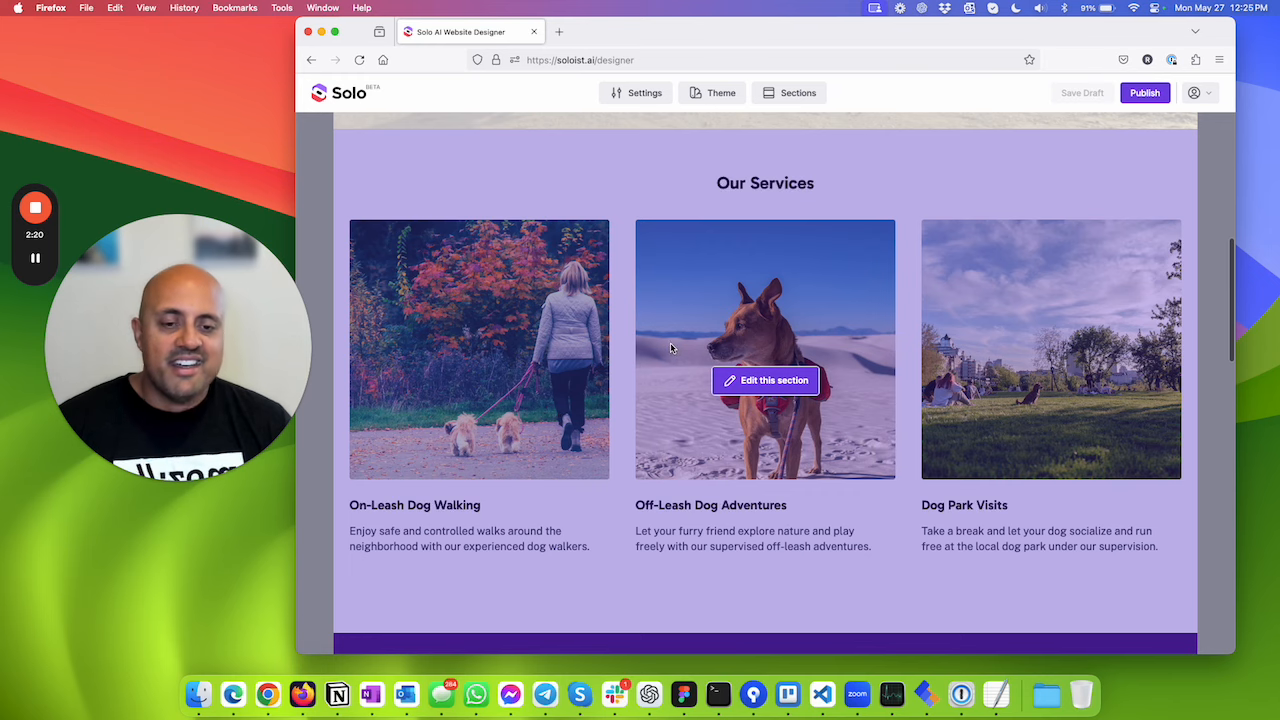
{"action": "scroll", "coordinate": [670, 348], "scroll_direction": "down", "scroll_amount": 10}
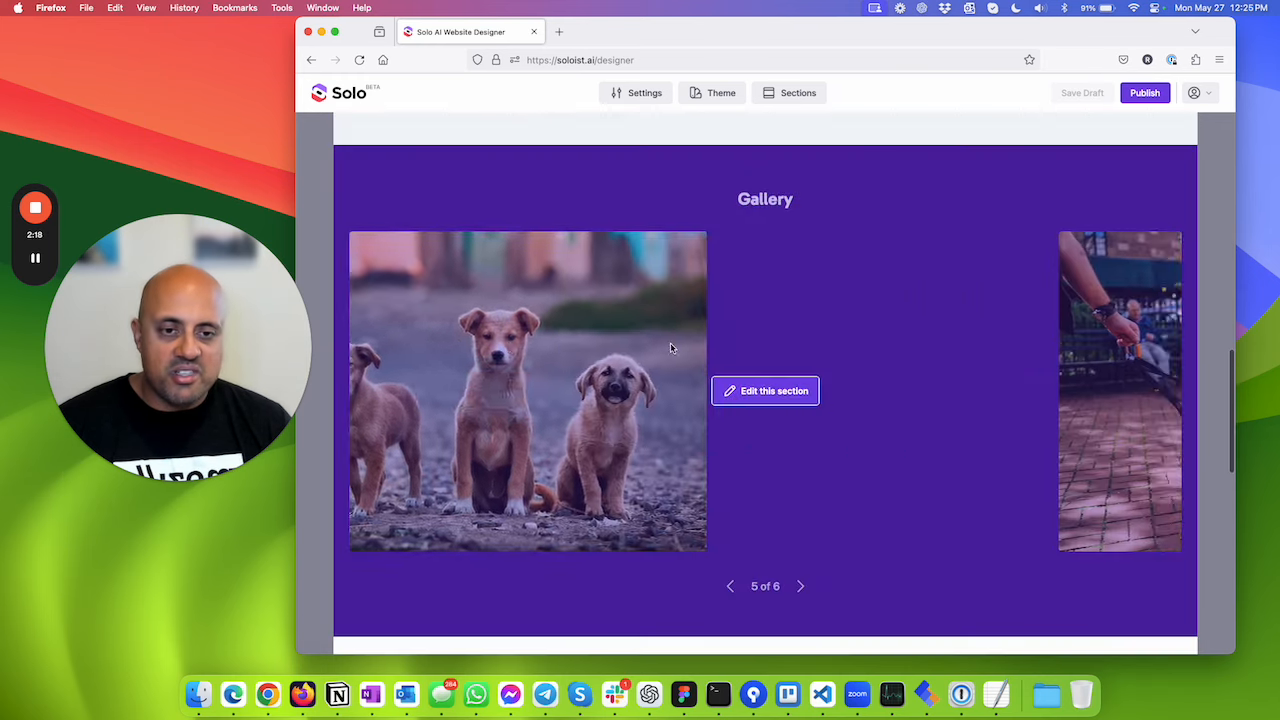
{"action": "scroll", "coordinate": [670, 348], "scroll_direction": "down", "scroll_amount": 6}
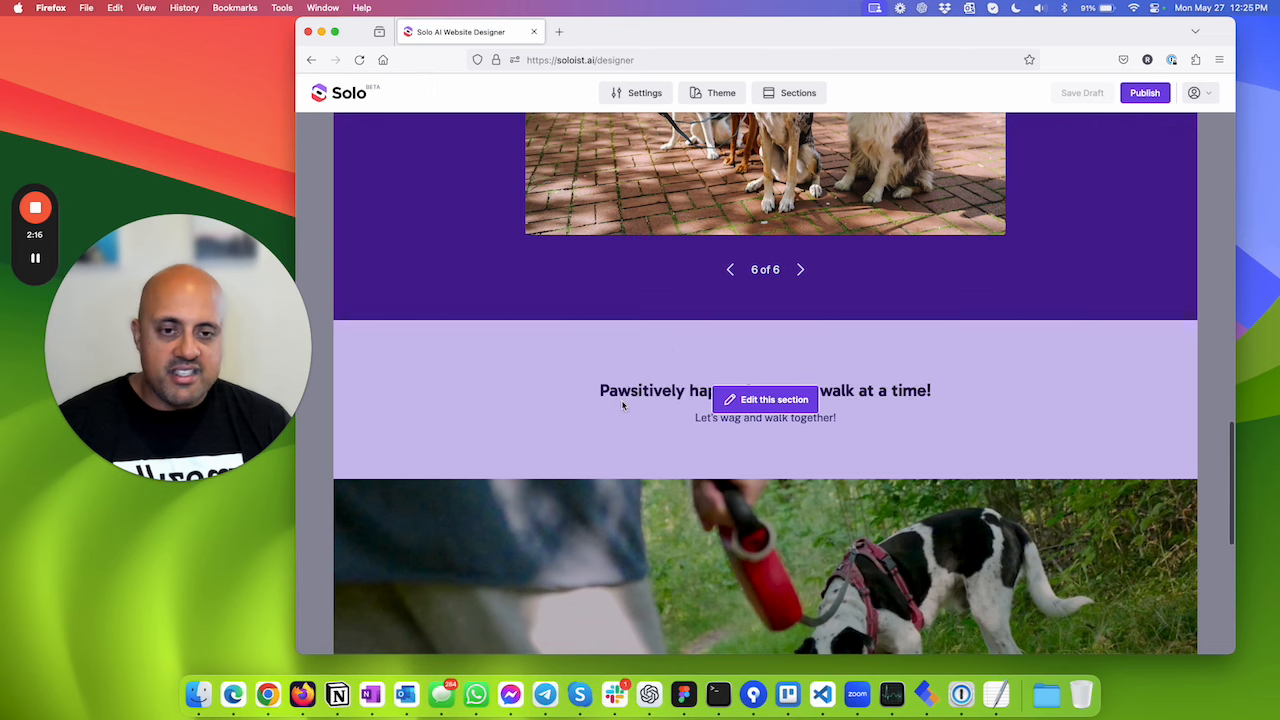
{"action": "scroll", "coordinate": [704, 351], "scroll_direction": "down", "scroll_amount": 7}
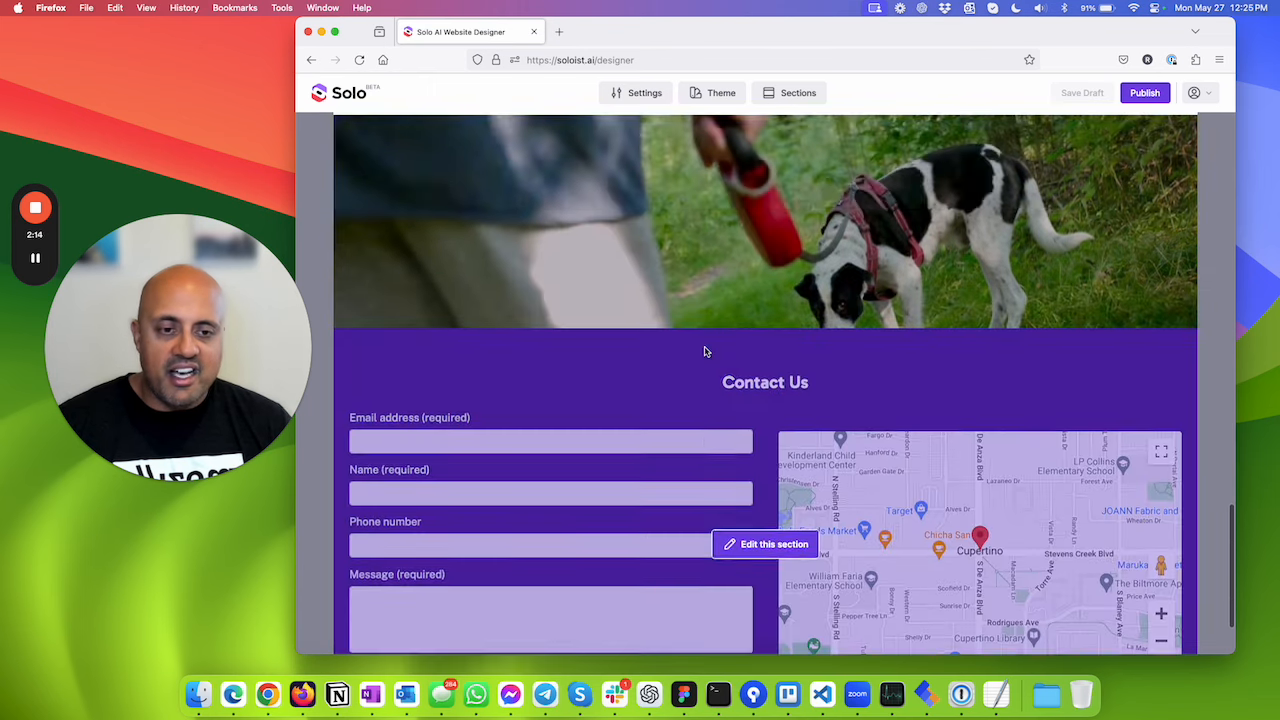
{"action": "scroll", "coordinate": [704, 351], "scroll_direction": "down", "scroll_amount": 6}
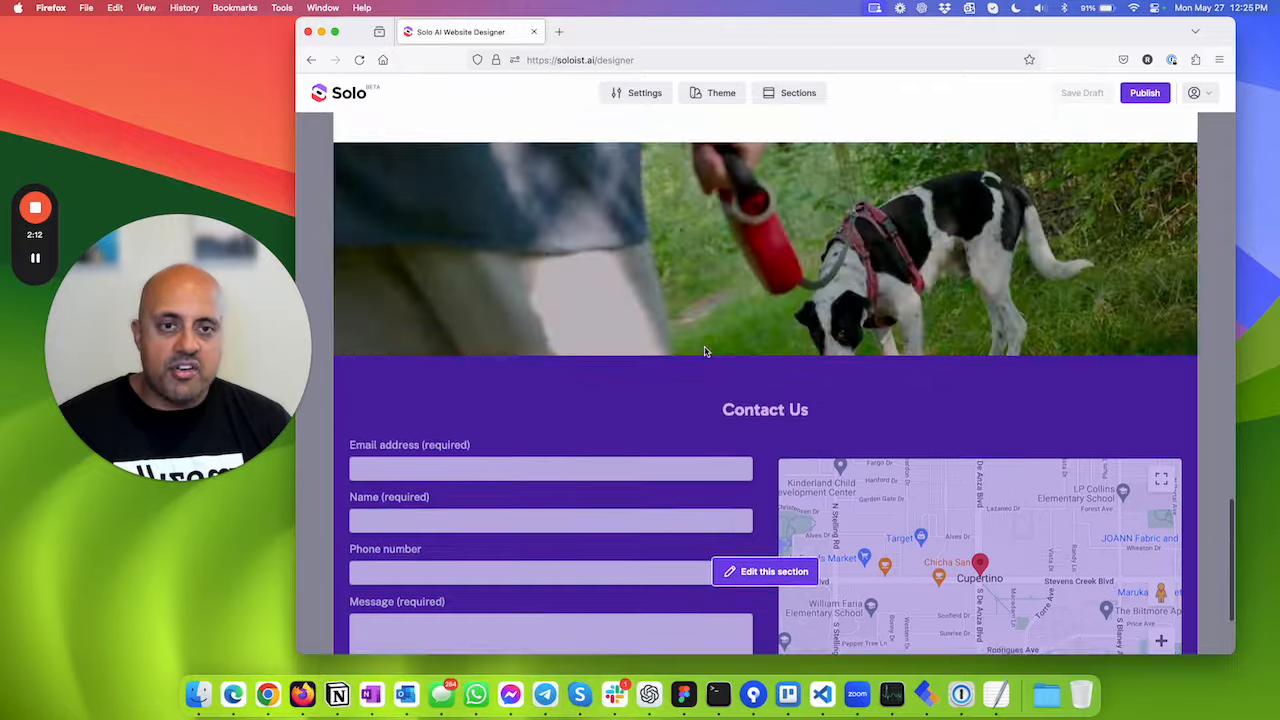
- Add two more services to the Our Services section and check them on the page
{"action": "scroll", "coordinate": [704, 351], "scroll_direction": "up", "scroll_amount": 20}
{"action": "scroll", "coordinate": [704, 351], "scroll_direction": "down", "scroll_amount": 11}
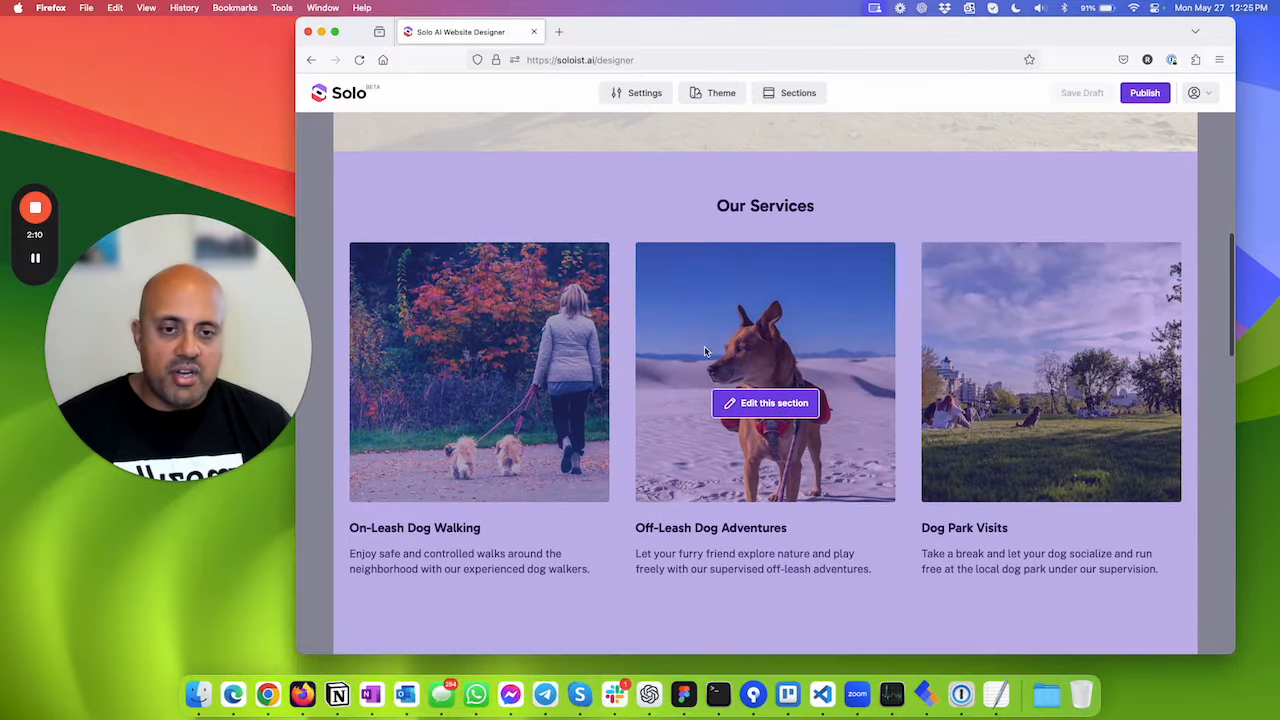
{"action": "left_click", "coordinate": [766, 406]}
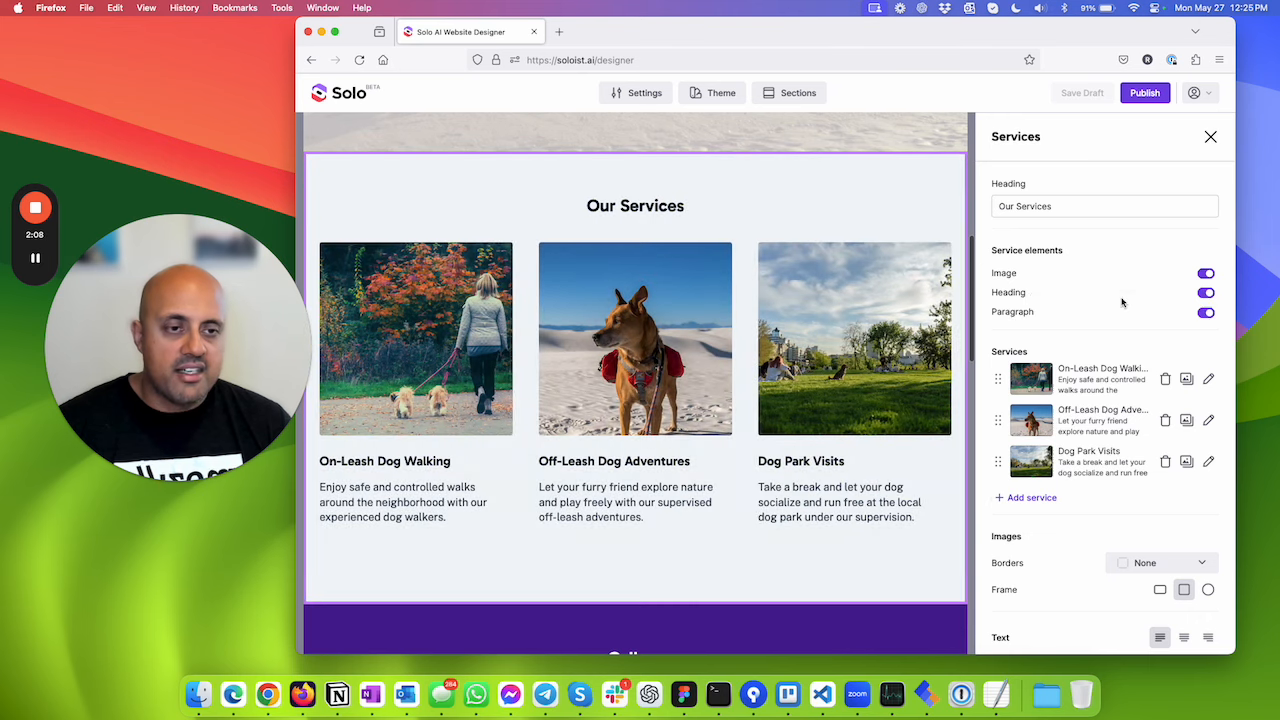
{"action": "scroll", "coordinate": [1122, 302], "scroll_direction": "down", "scroll_amount": 2}
{"action": "left_click", "coordinate": [1028, 458]}
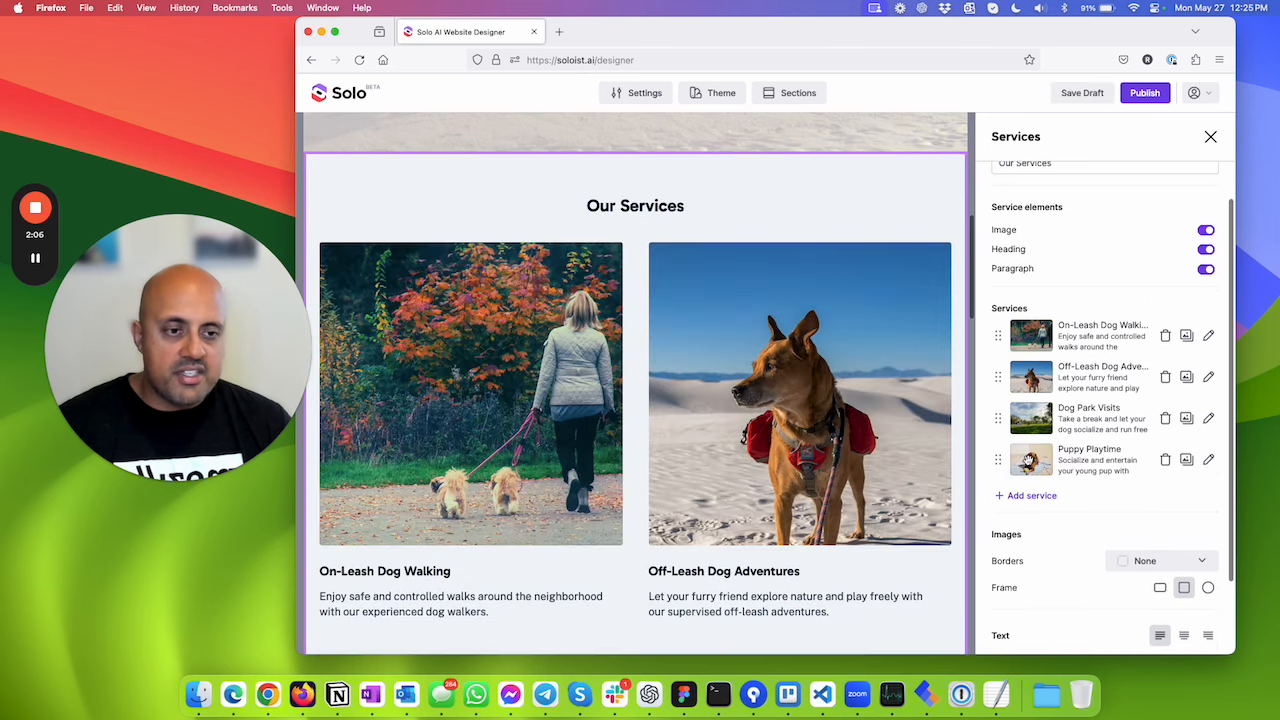
{"action": "left_click", "coordinate": [1030, 497]}
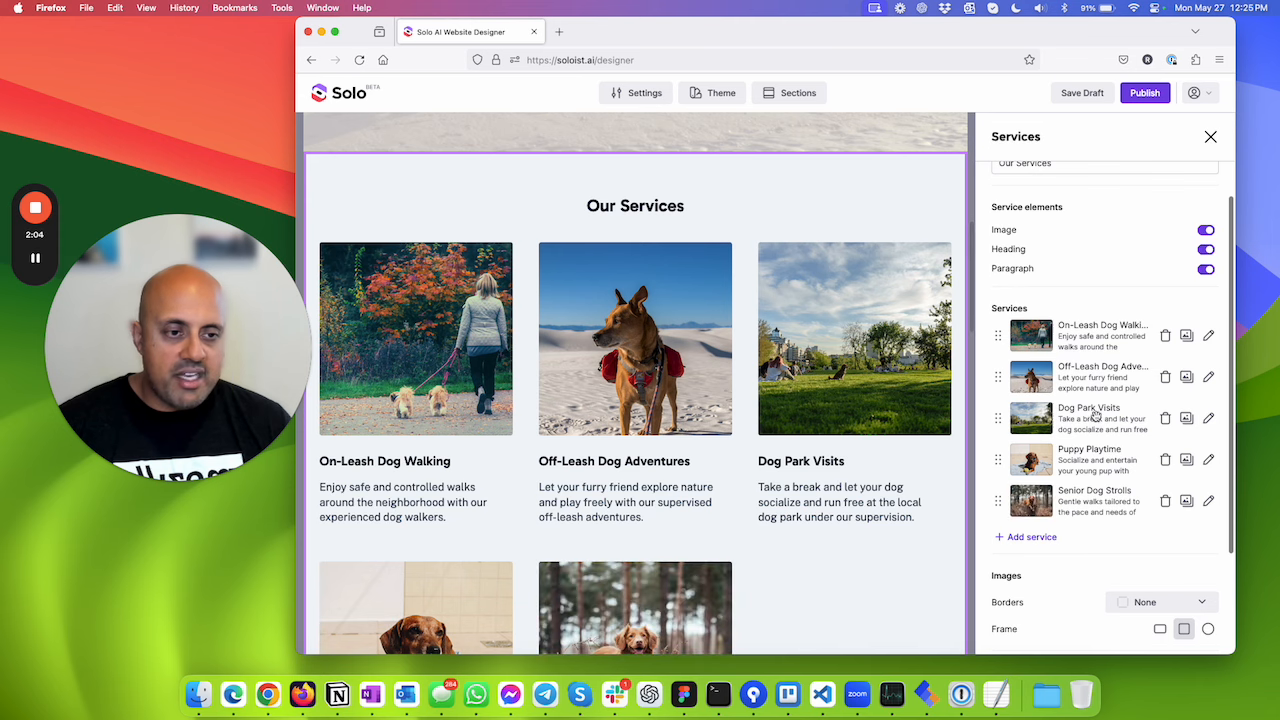
{"action": "scroll", "coordinate": [1095, 416], "scroll_direction": "down", "scroll_amount": 2}
{"action": "scroll", "coordinate": [781, 430], "scroll_direction": "down", "scroll_amount": 5}
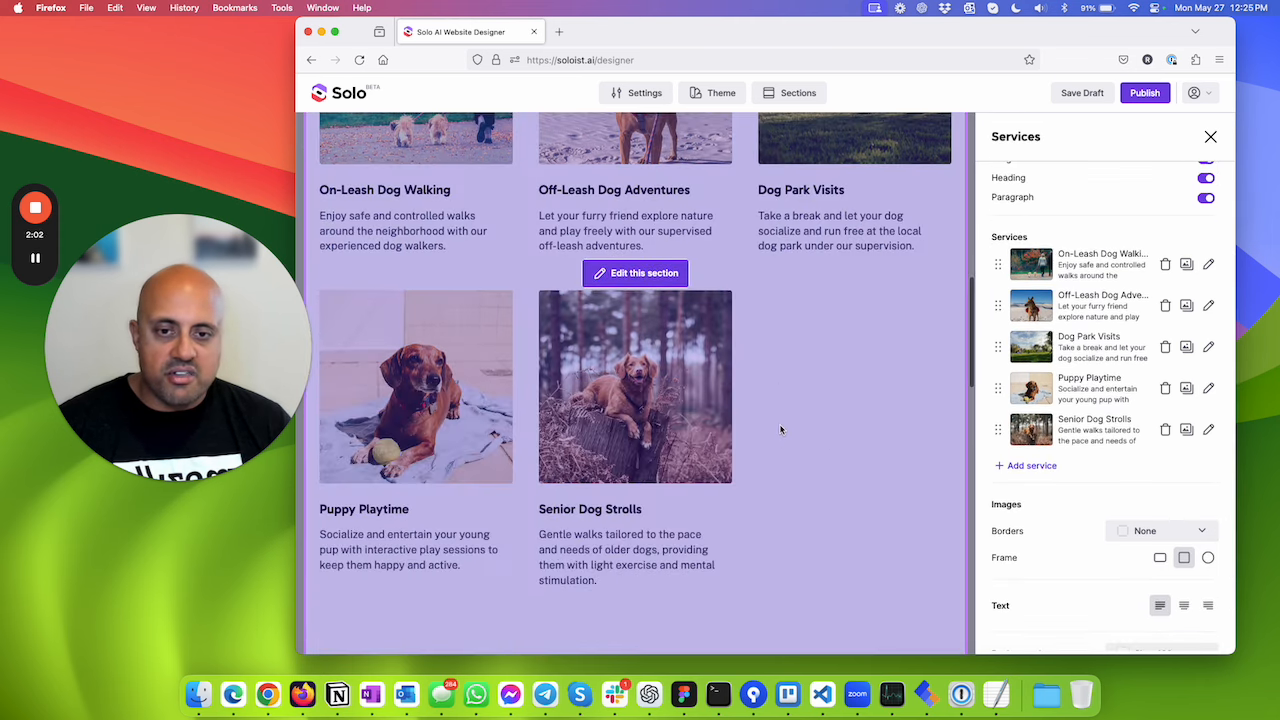
- Change the Gallery section's layout to Grid and check the image arrangement
{"action": "scroll", "coordinate": [781, 430], "scroll_direction": "down", "scroll_amount": 8}
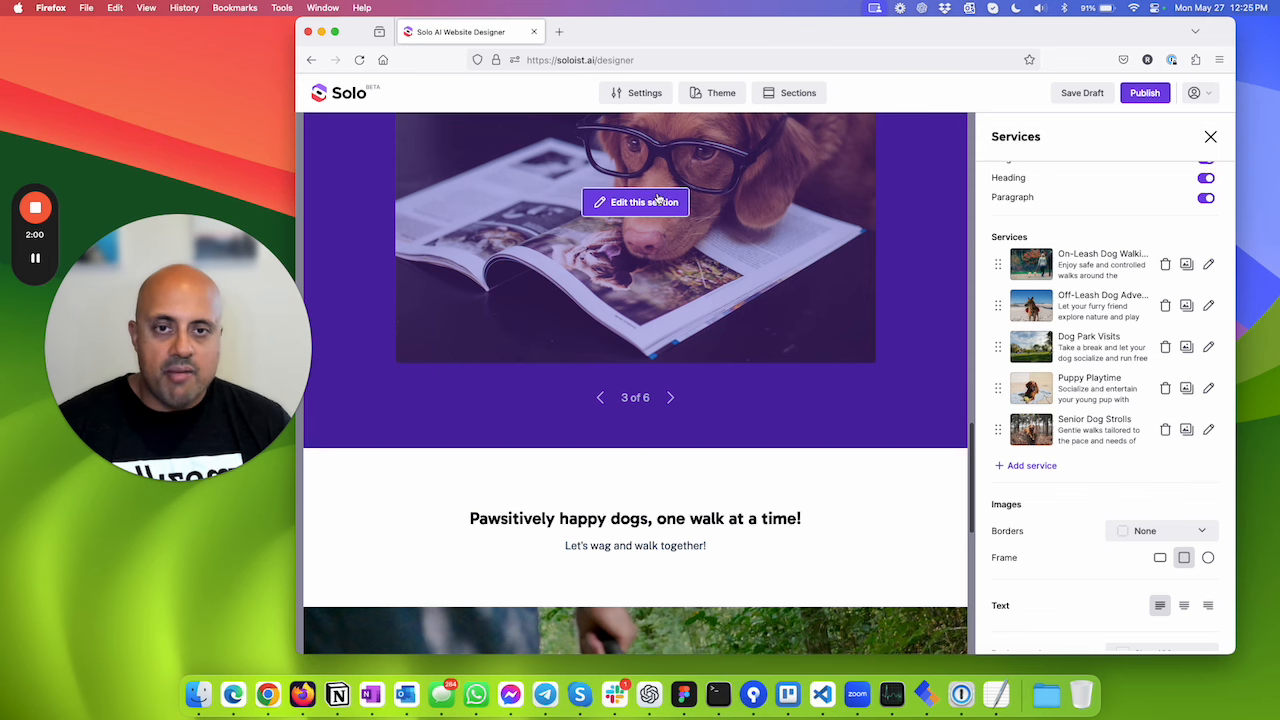
{"action": "left_click", "coordinate": [640, 202]}
{"action": "left_click", "coordinate": [1118, 250]}
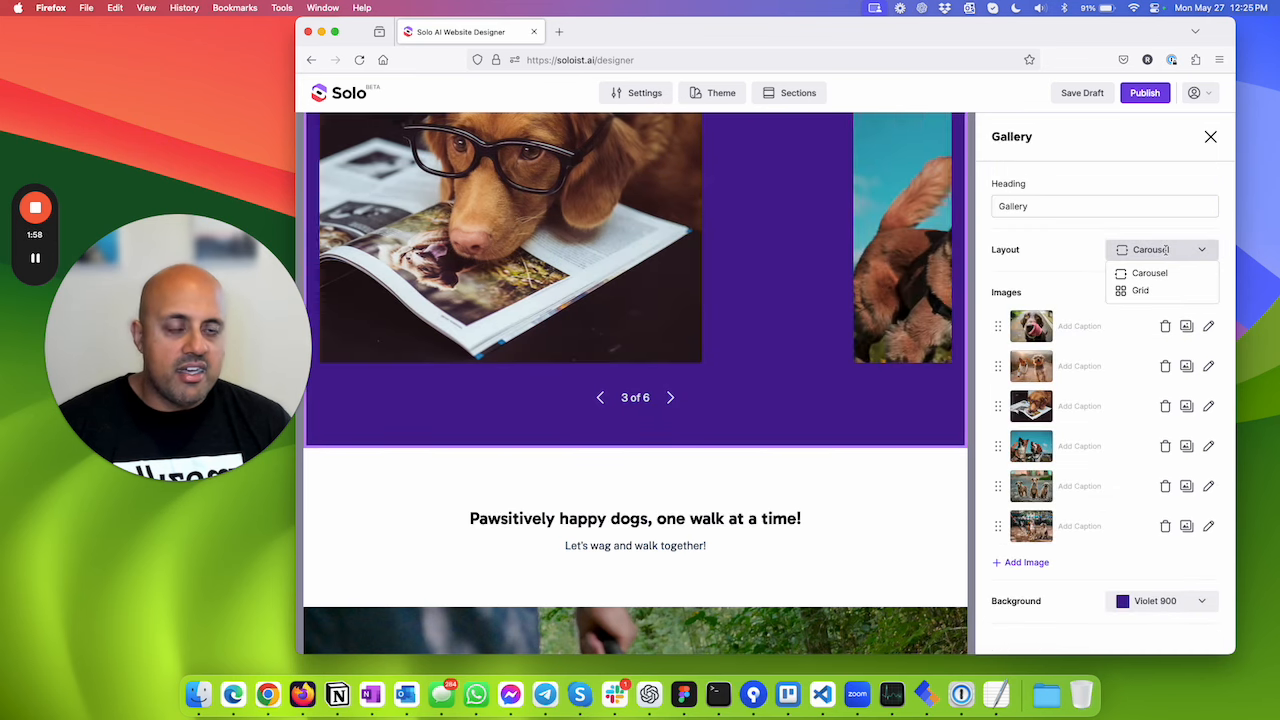
{"action": "left_click", "coordinate": [1140, 290]}
{"action": "scroll", "coordinate": [740, 349], "scroll_direction": "up", "scroll_amount": 3}
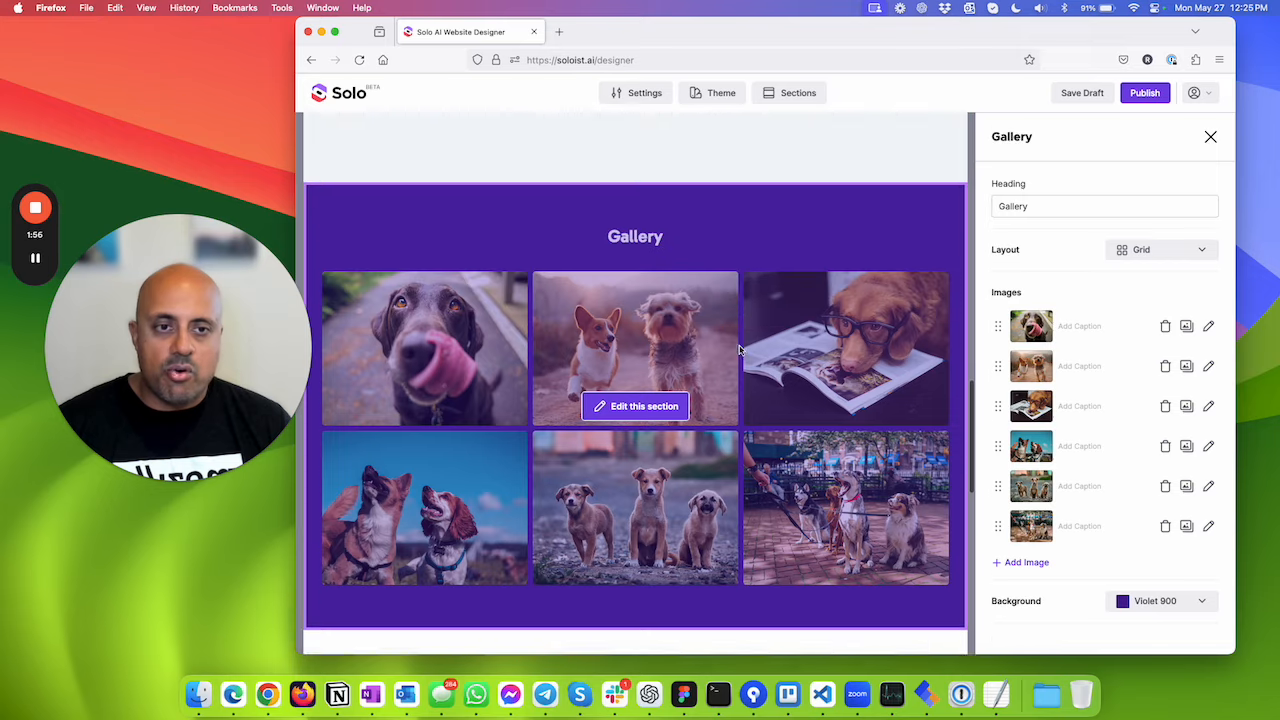
{"action": "scroll", "coordinate": [800, 335], "scroll_direction": "down", "scroll_amount": 1}
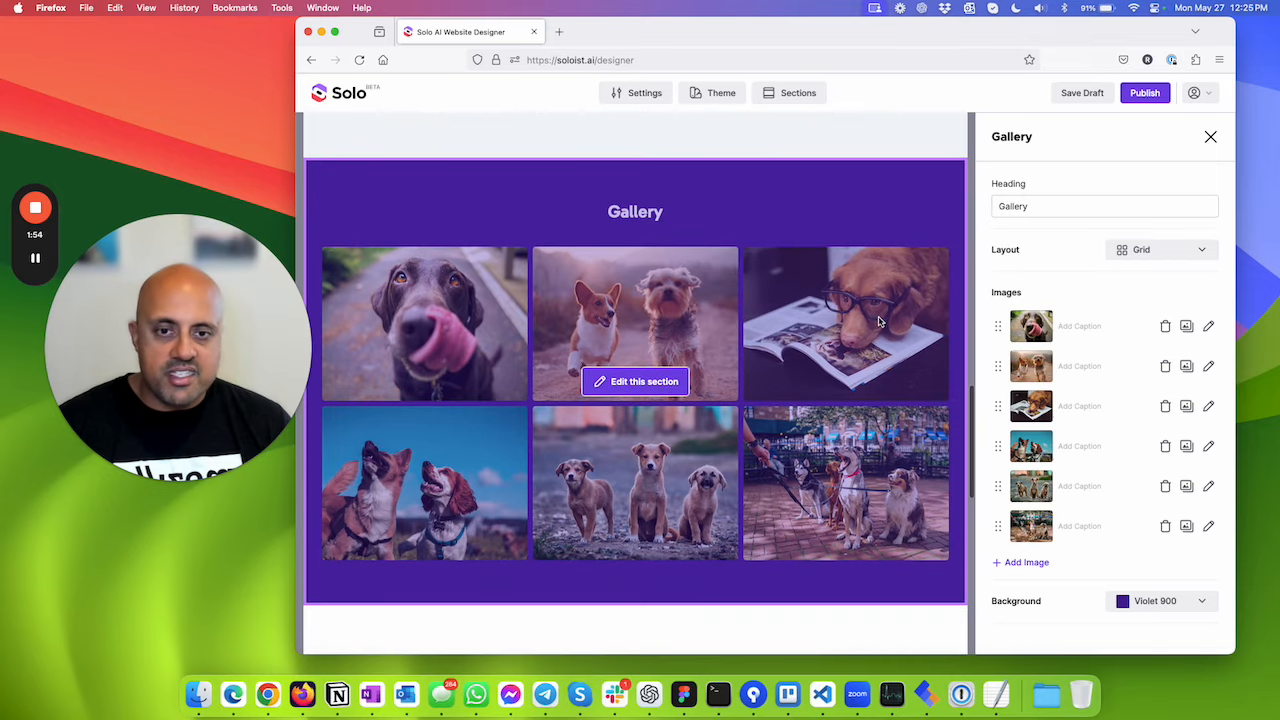
- Review the rest of the page, then open the site's section list and show which sections can be added
{"action": "scroll", "coordinate": [879, 321], "scroll_direction": "down", "scroll_amount": 10}
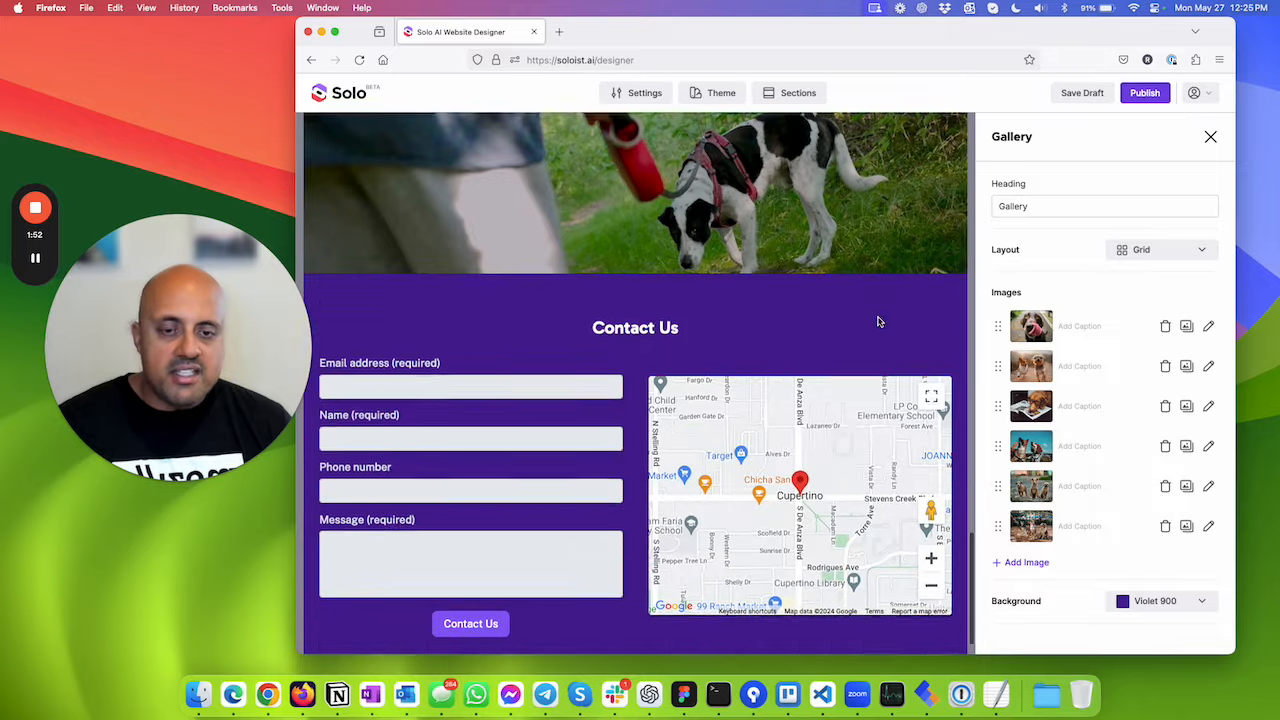
{"action": "scroll", "coordinate": [879, 321], "scroll_direction": "up", "scroll_amount": 10}
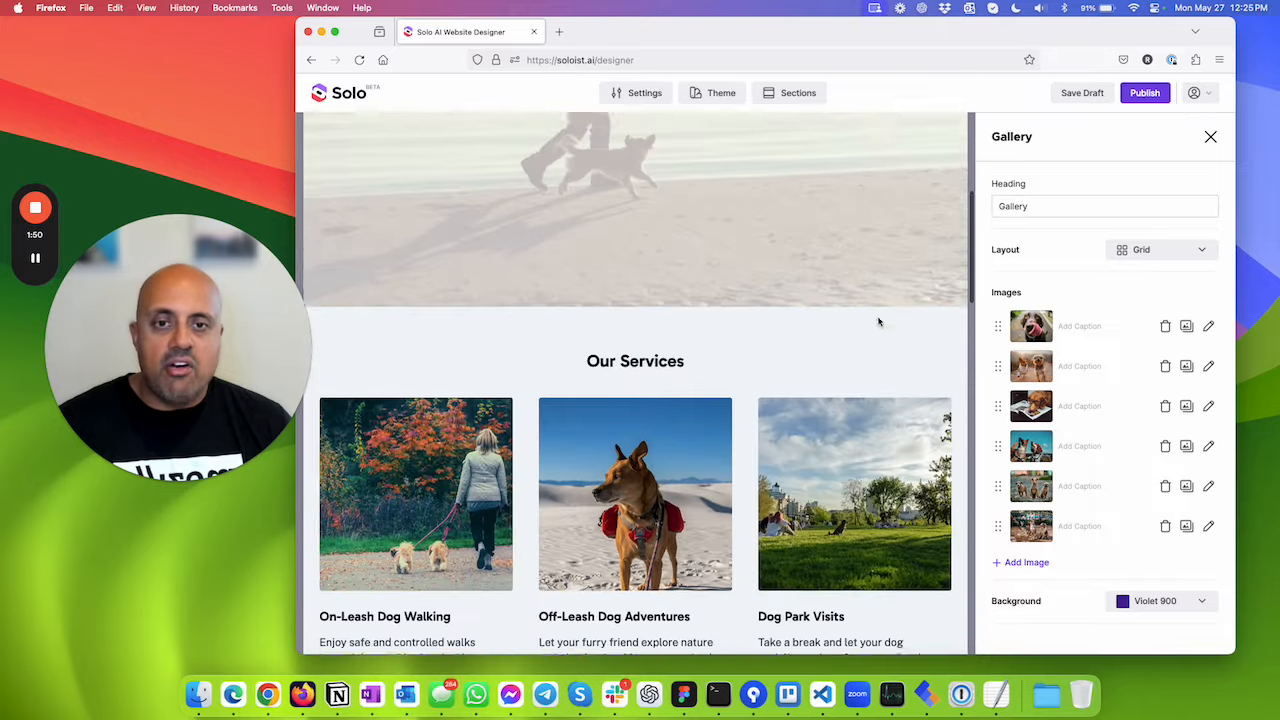
{"action": "scroll", "coordinate": [879, 321], "scroll_direction": "up", "scroll_amount": 5}
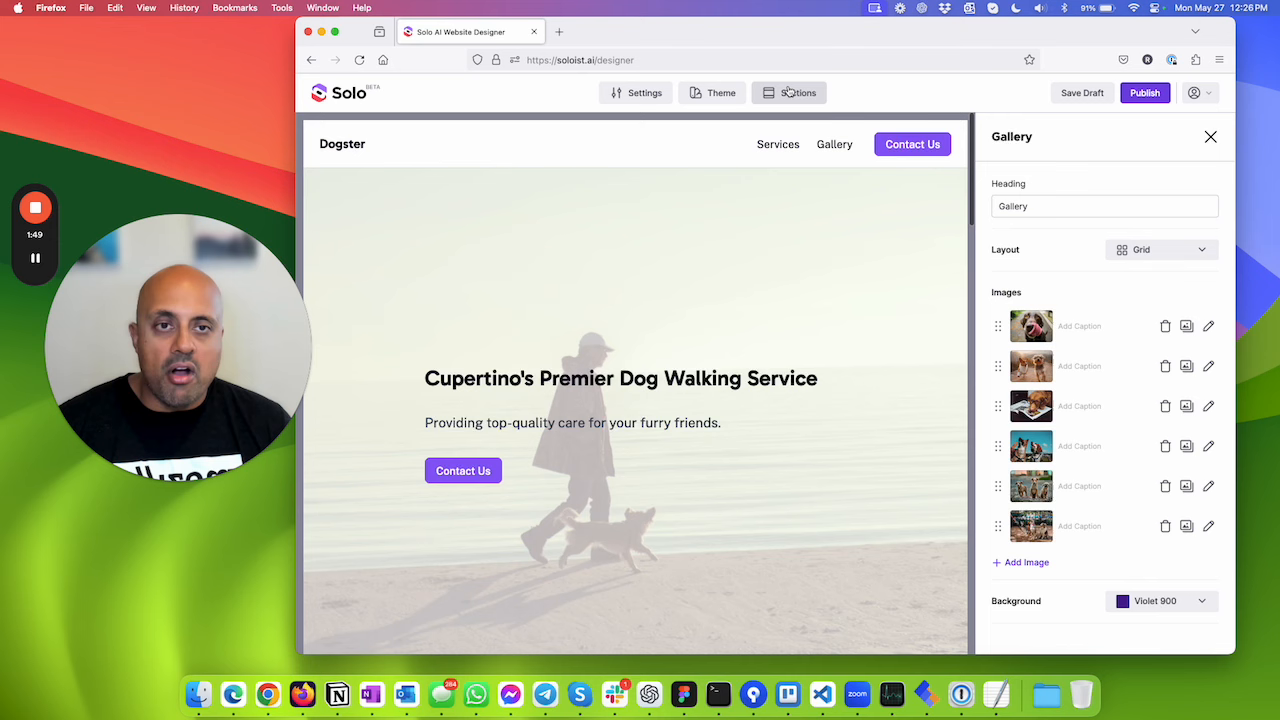
{"action": "left_click", "coordinate": [790, 92]}
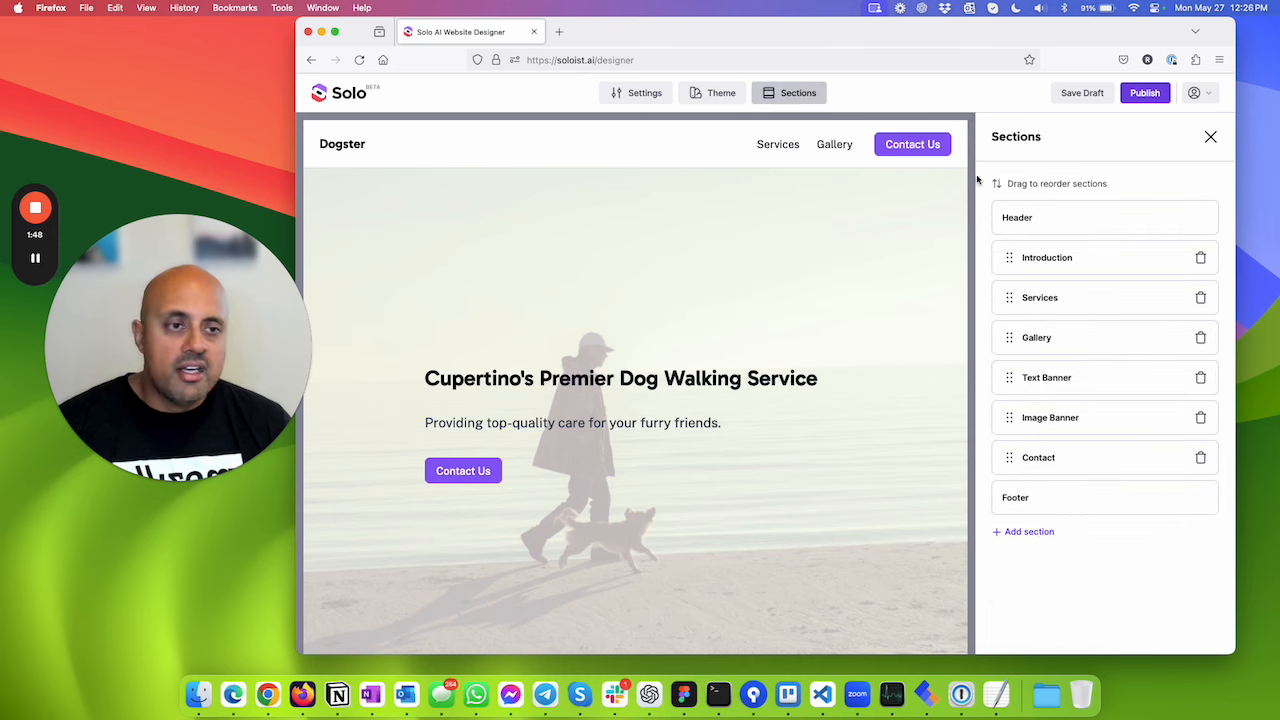
{"action": "left_click", "coordinate": [1020, 533]}
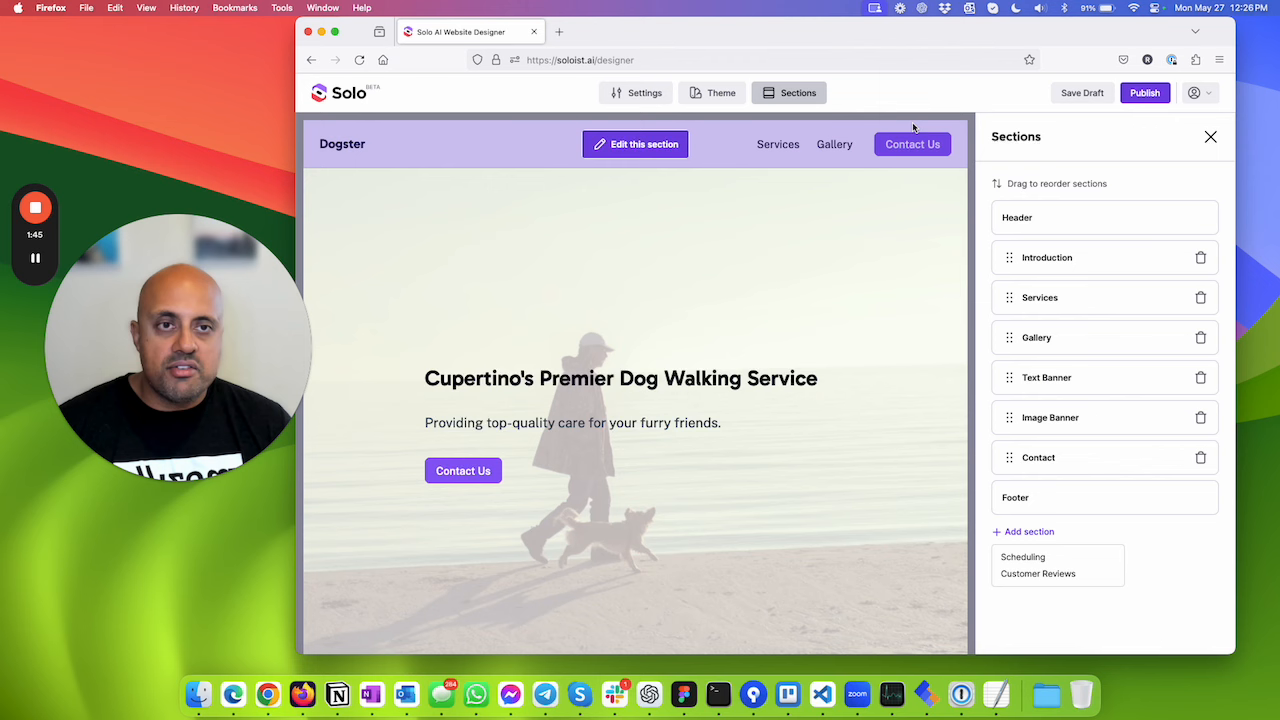
- Publish the website at the address soloist.ai/dogster
{"action": "left_click", "coordinate": [912, 104]}
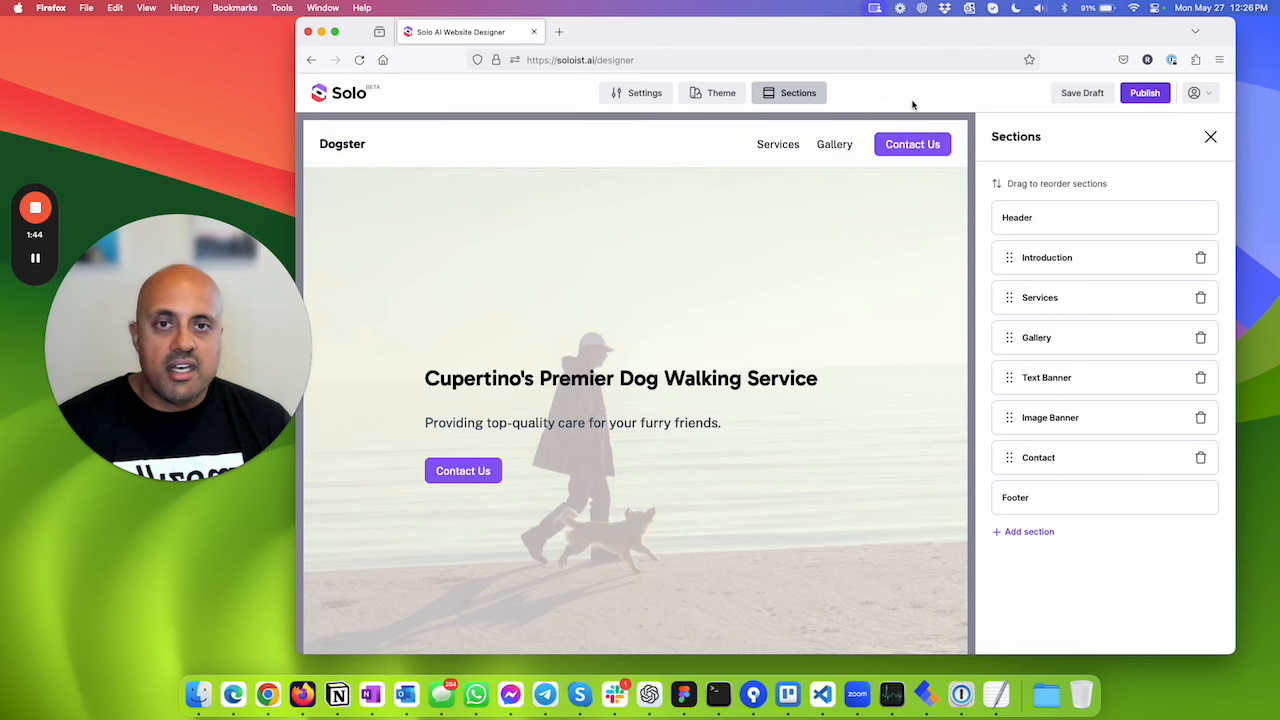
{"action": "left_click", "coordinate": [1145, 93]}
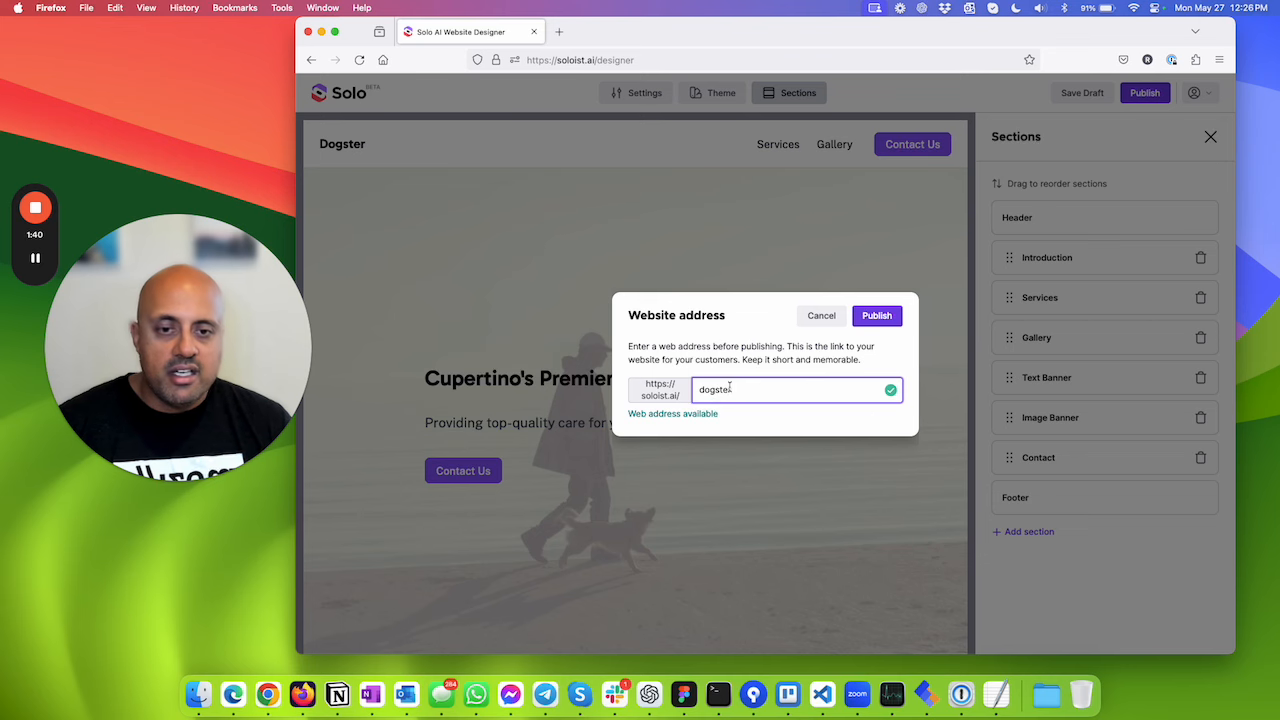
{"action": "left_click", "coordinate": [877, 315]}
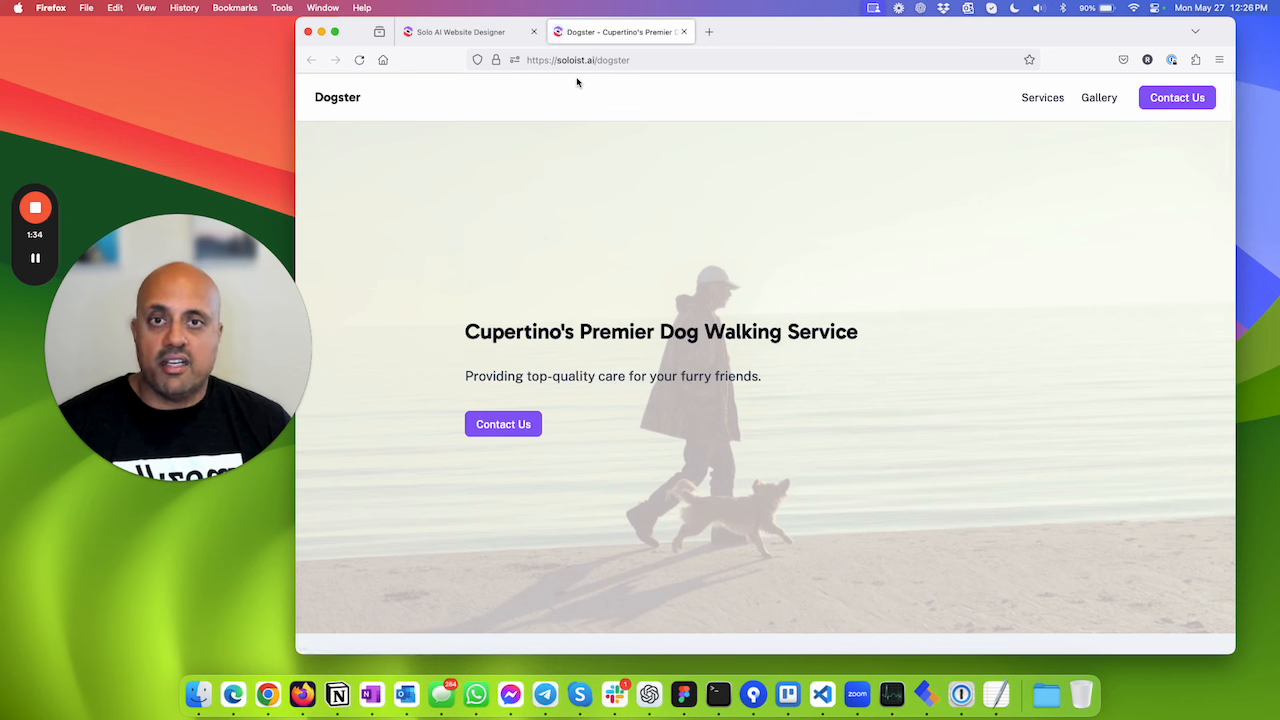
- Return to the designer and review the site settings, including the options for connecting or buying a custom domain
{"action": "left_click", "coordinate": [497, 36]}
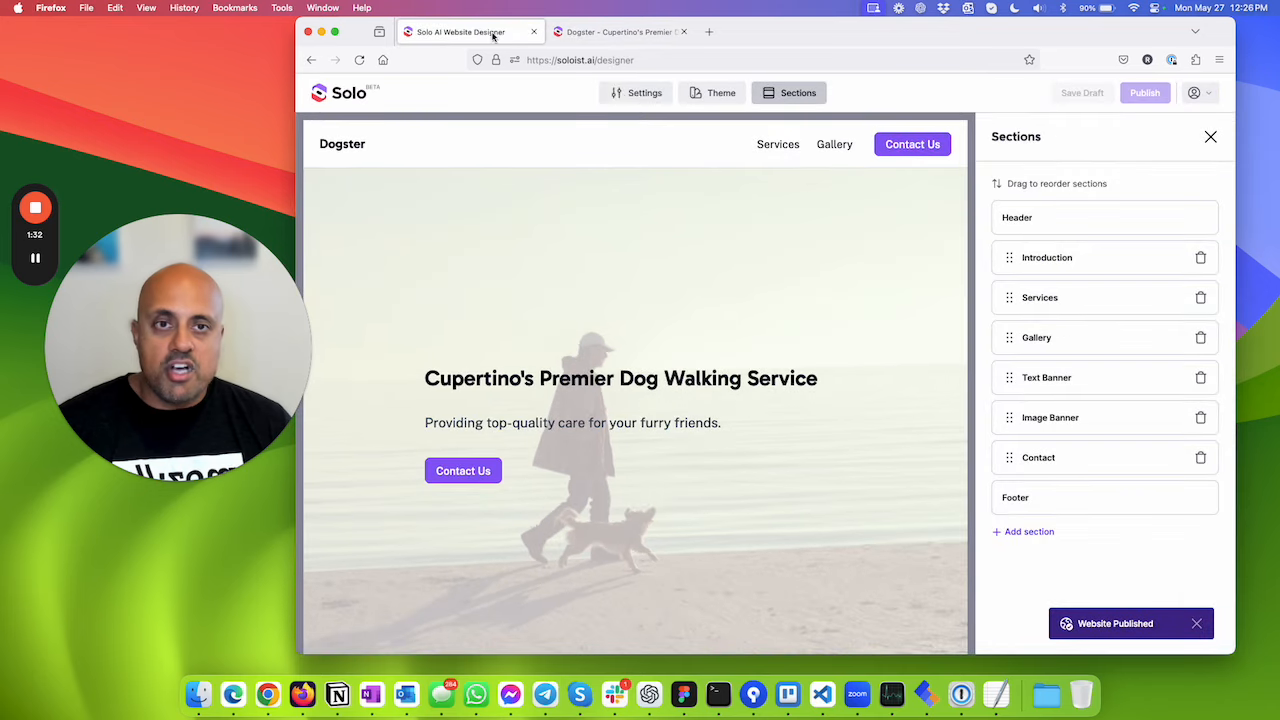
{"action": "left_click", "coordinate": [622, 95]}
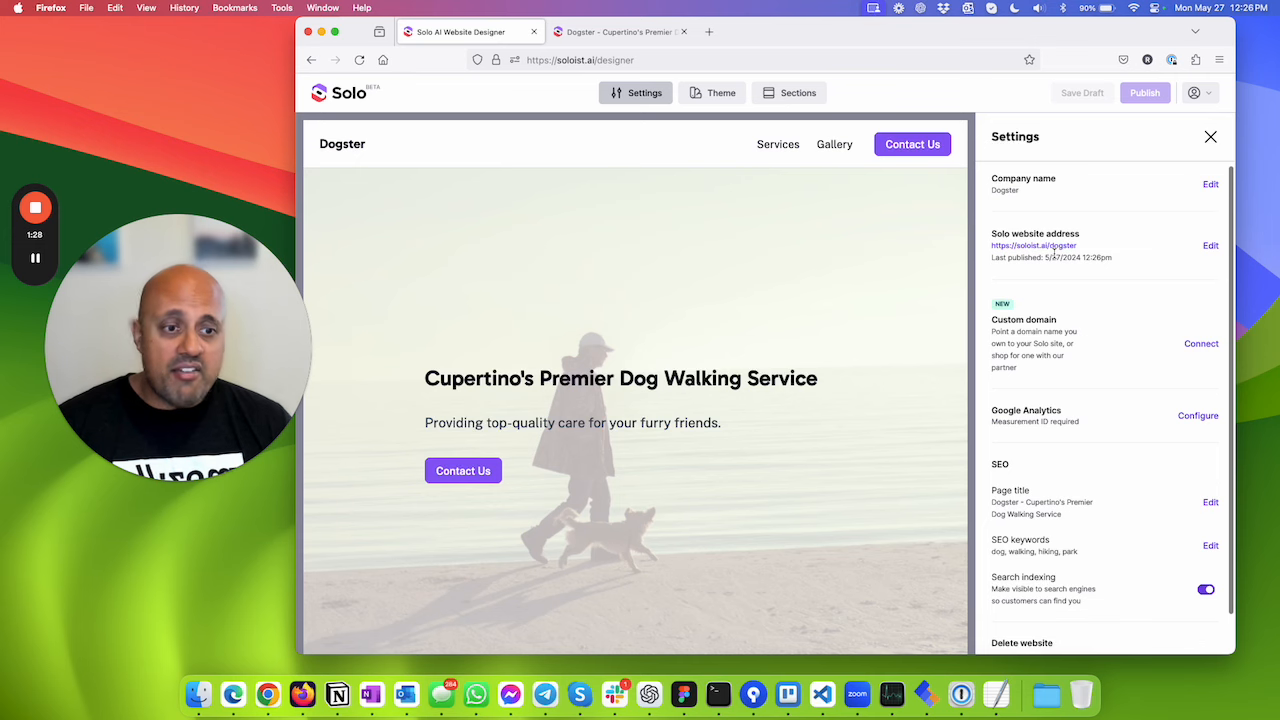
{"action": "scroll", "coordinate": [1055, 258], "scroll_direction": "down", "scroll_amount": 2}
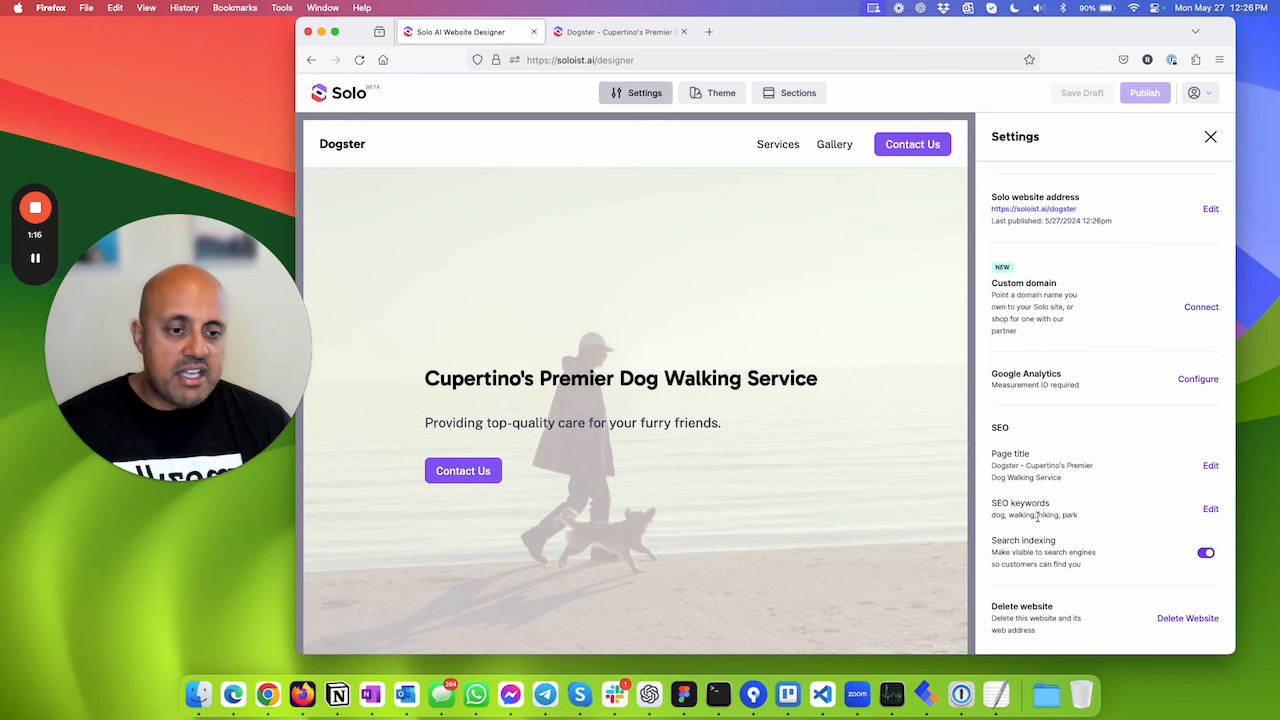
{"action": "scroll", "coordinate": [1040, 505], "scroll_direction": "up", "scroll_amount": 2}
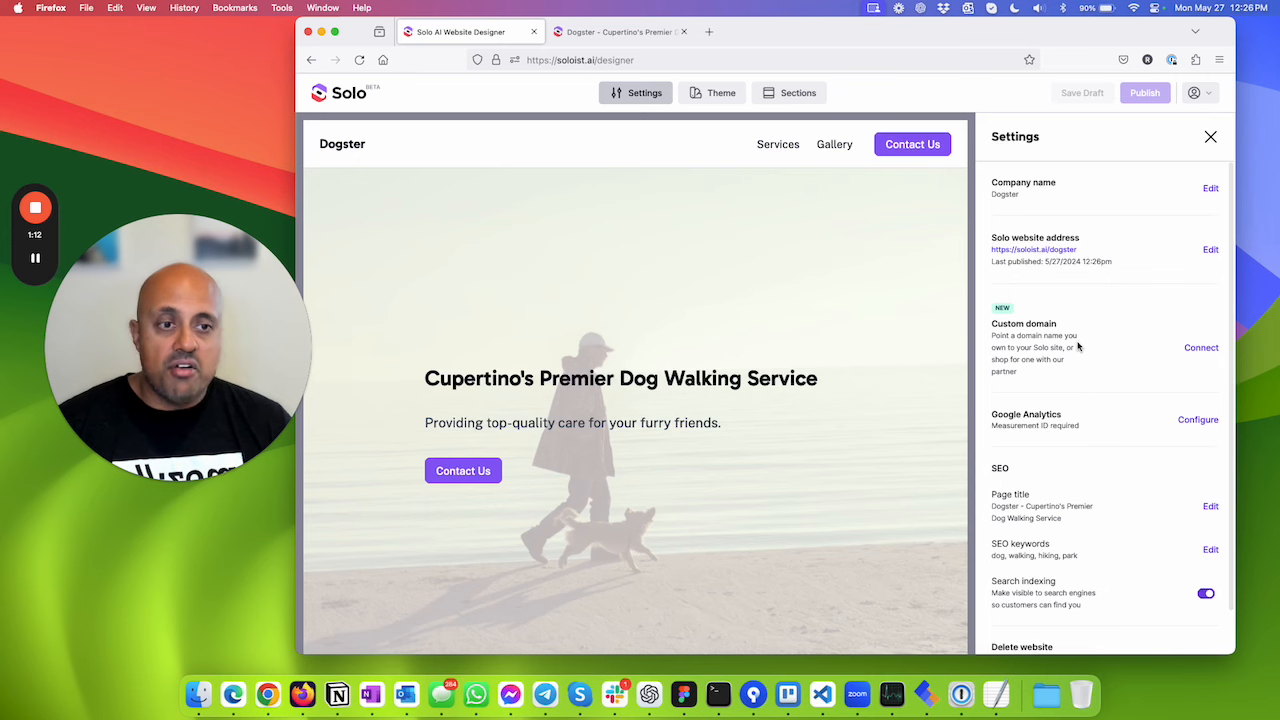
{"action": "left_click", "coordinate": [1204, 350]}
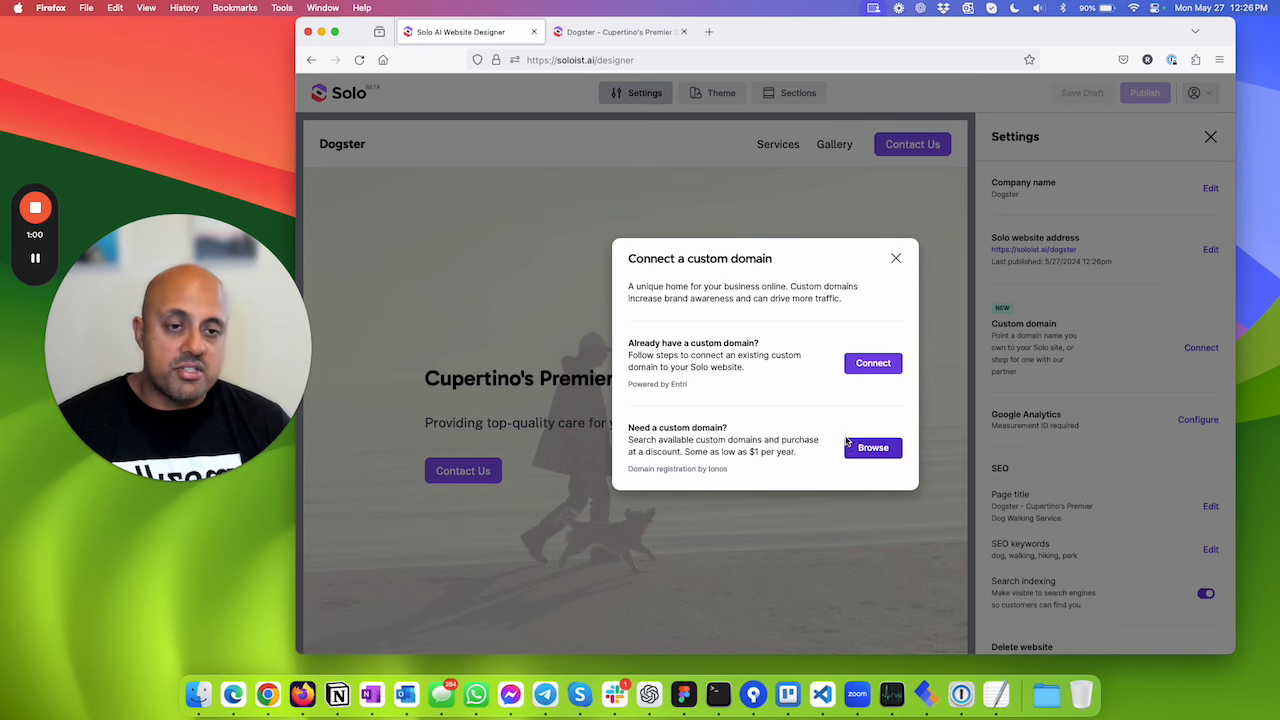
{"action": "left_click", "coordinate": [896, 258]}
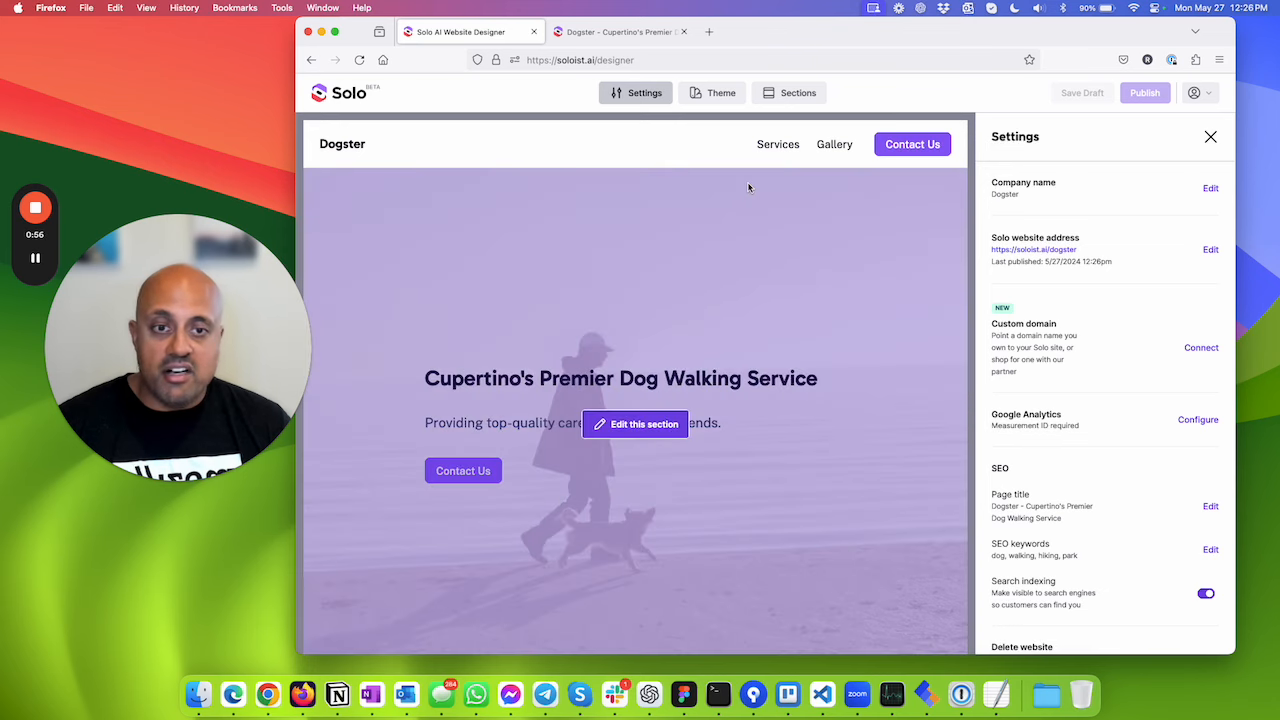
- Look over the page's services and gallery once more, then close the site settings
{"action": "scroll", "coordinate": [749, 187], "scroll_direction": "down", "scroll_amount": 2}
{"action": "scroll", "coordinate": [749, 187], "scroll_direction": "down", "scroll_amount": 20}
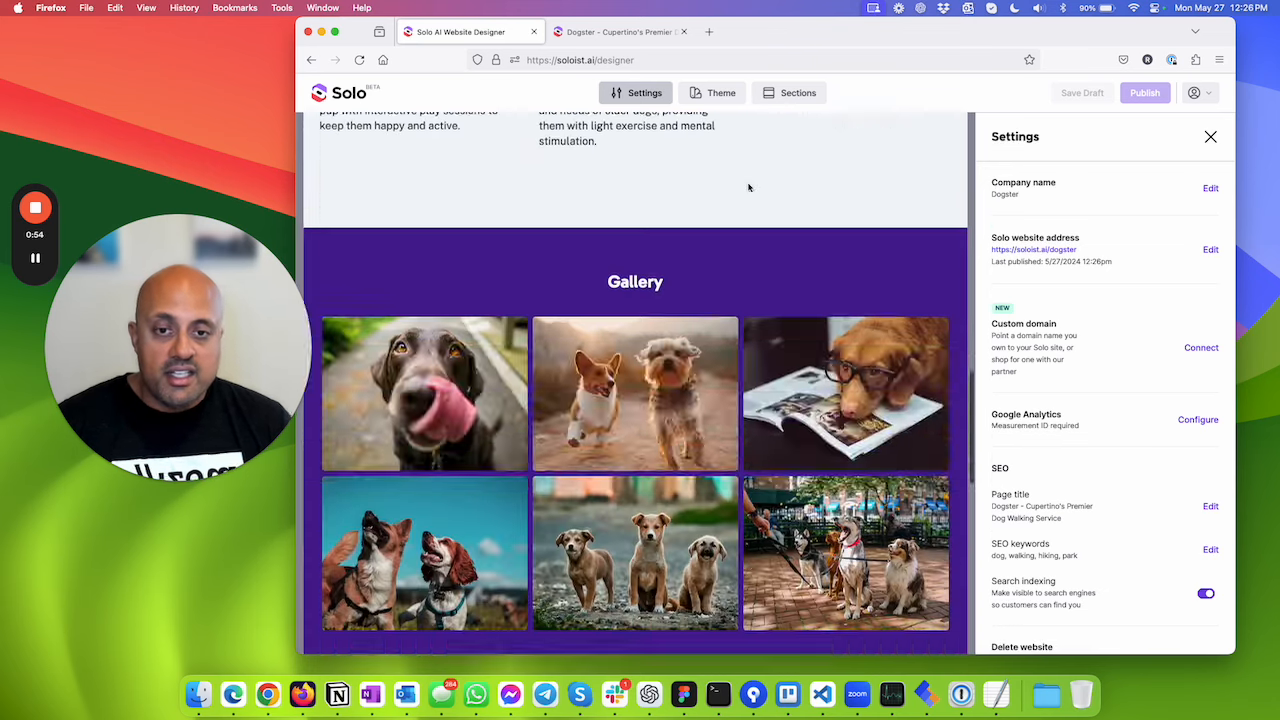
{"action": "scroll", "coordinate": [749, 187], "scroll_direction": "down", "scroll_amount": 3}
{"action": "scroll", "coordinate": [749, 187], "scroll_direction": "up", "scroll_amount": 20}
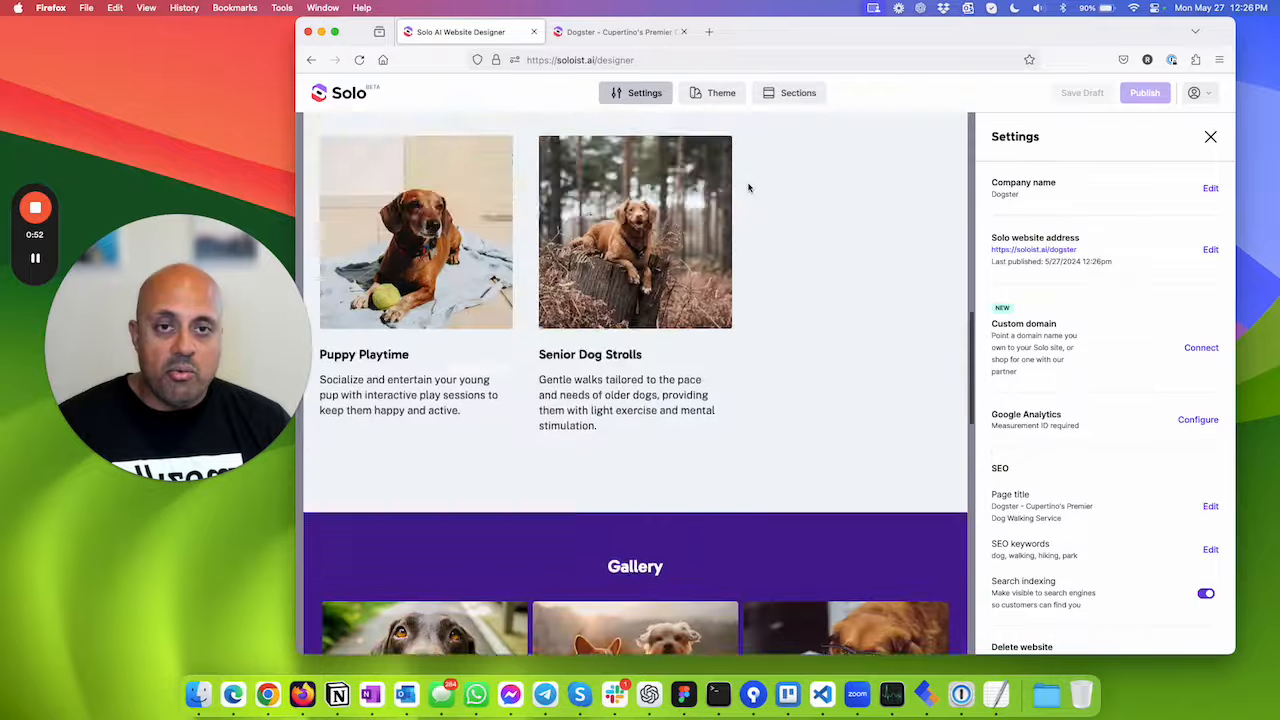
{"action": "left_click", "coordinate": [1210, 137]}
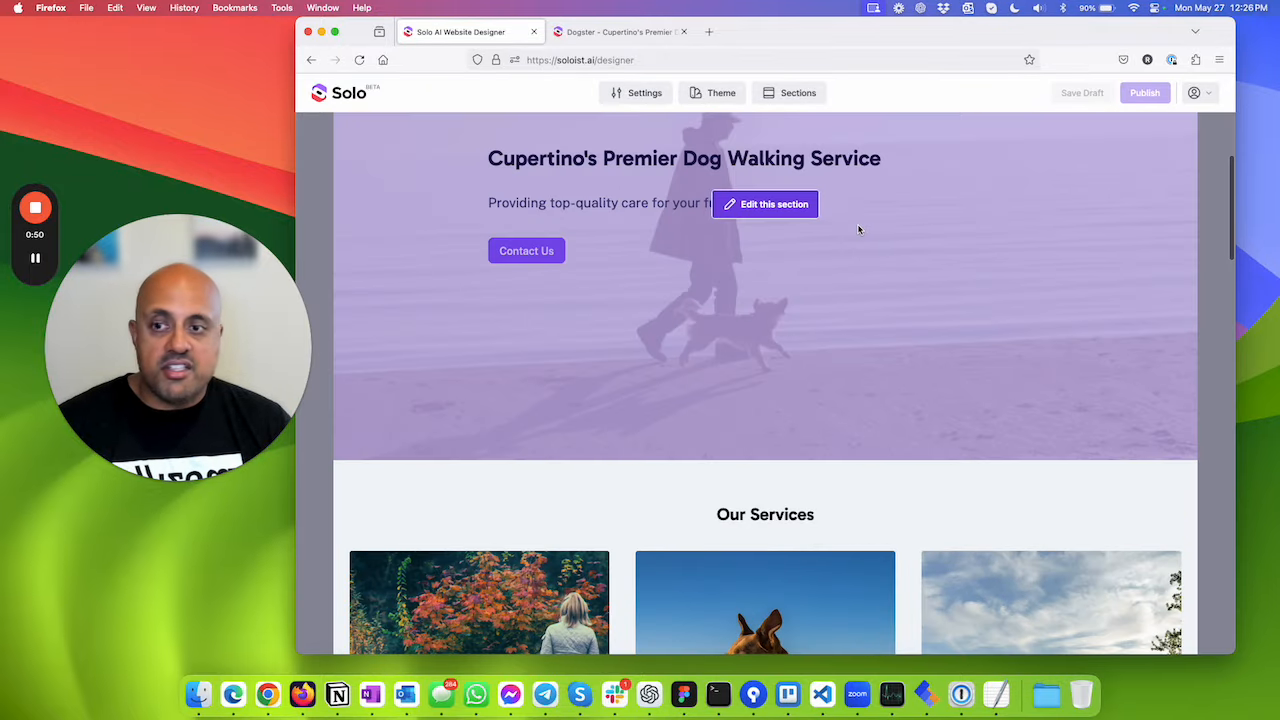